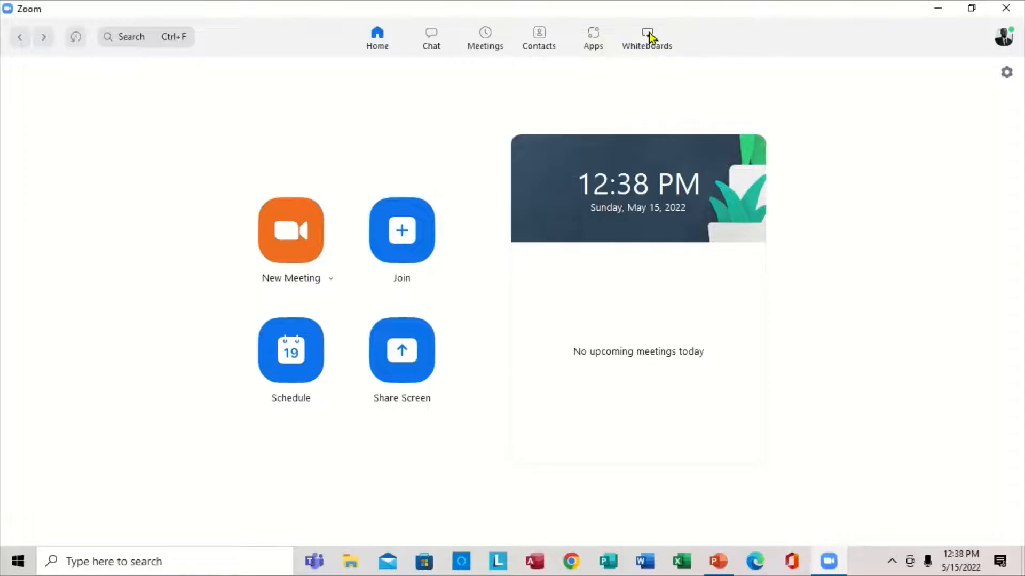
# - Create a new whiteboard and dismiss its introduction to the tools
pyautogui.click(649, 36)
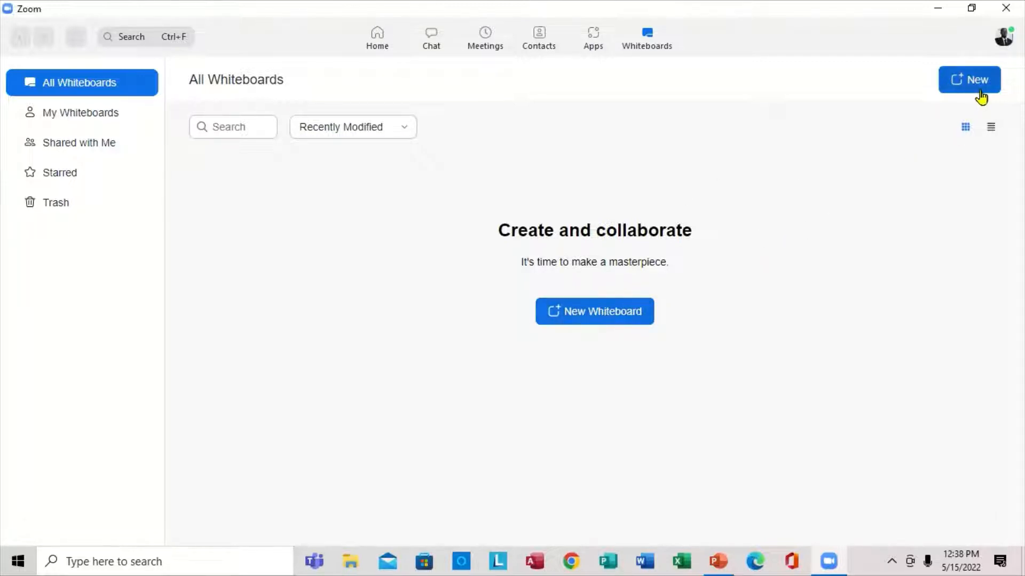
pyautogui.click(621, 309)
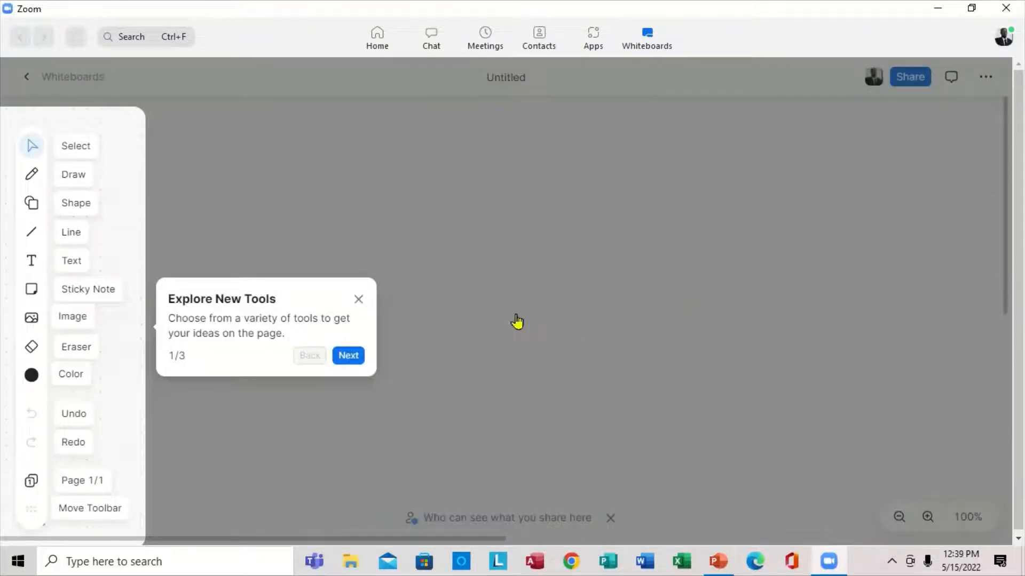
pyautogui.click(358, 301)
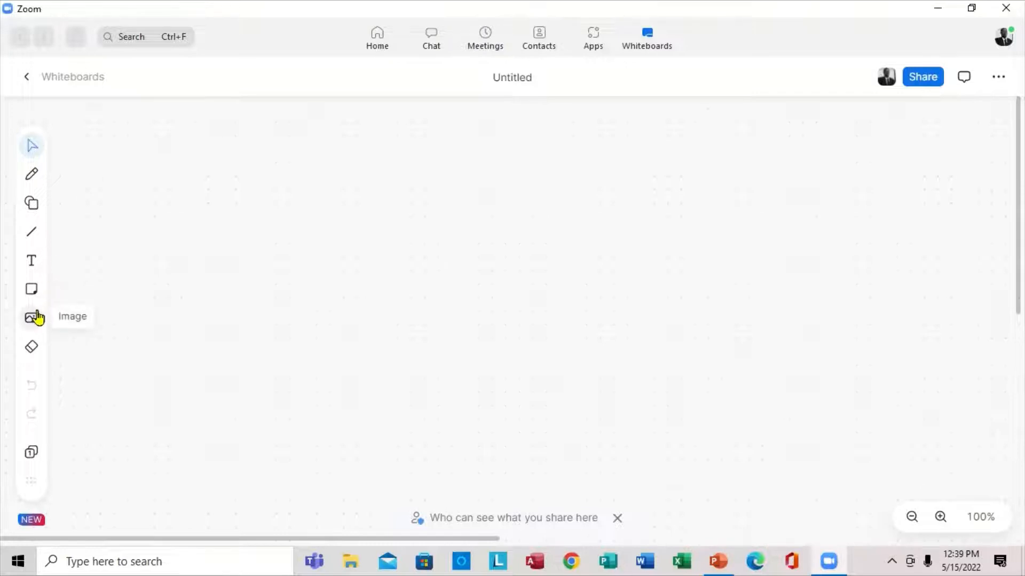
# - Add a yellow sticky note near the canvas's upper left and enter "welcome to zoom" on it
pyautogui.click(31, 290)
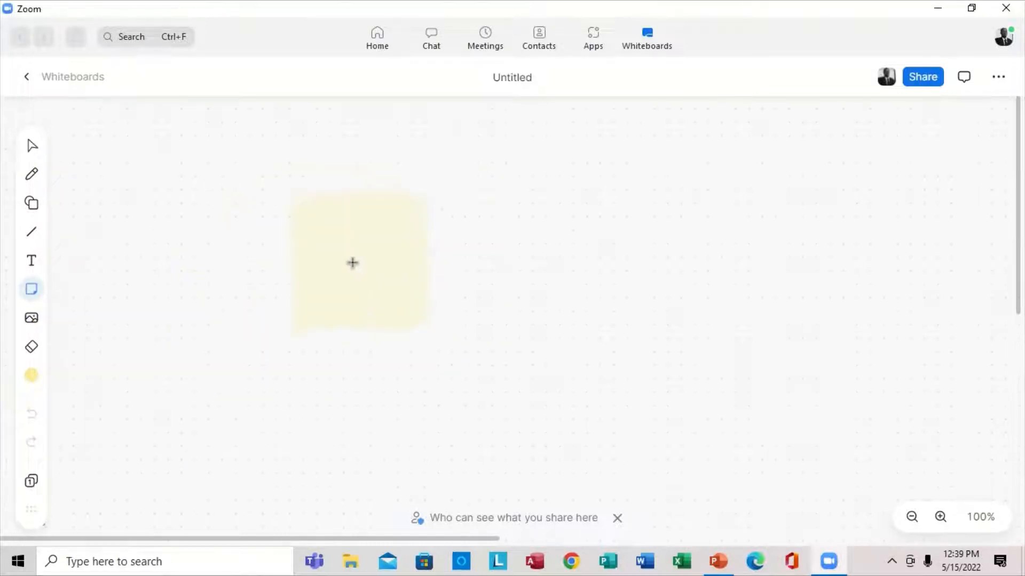
pyautogui.click(233, 166)
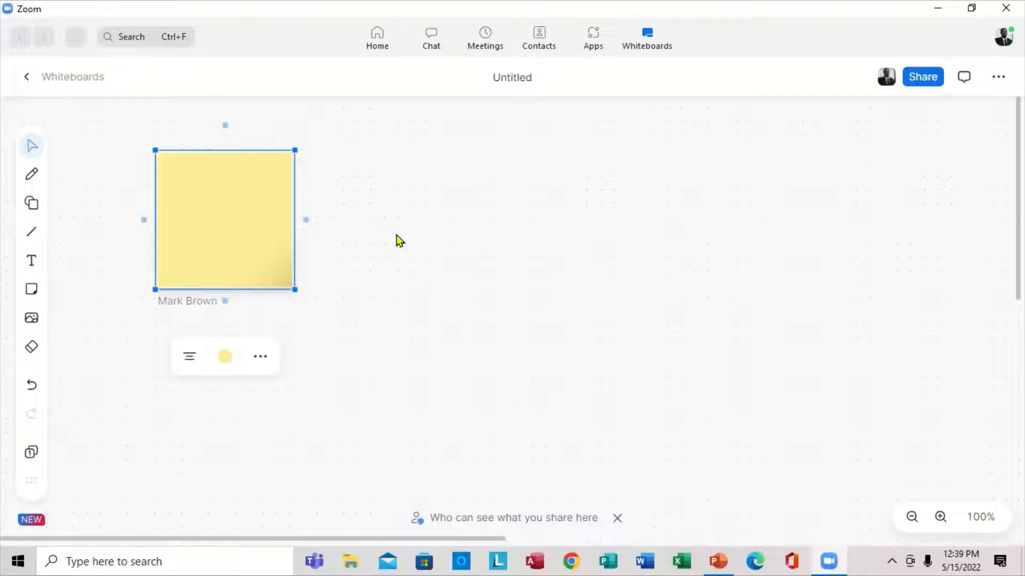
pyautogui.write('welcom')
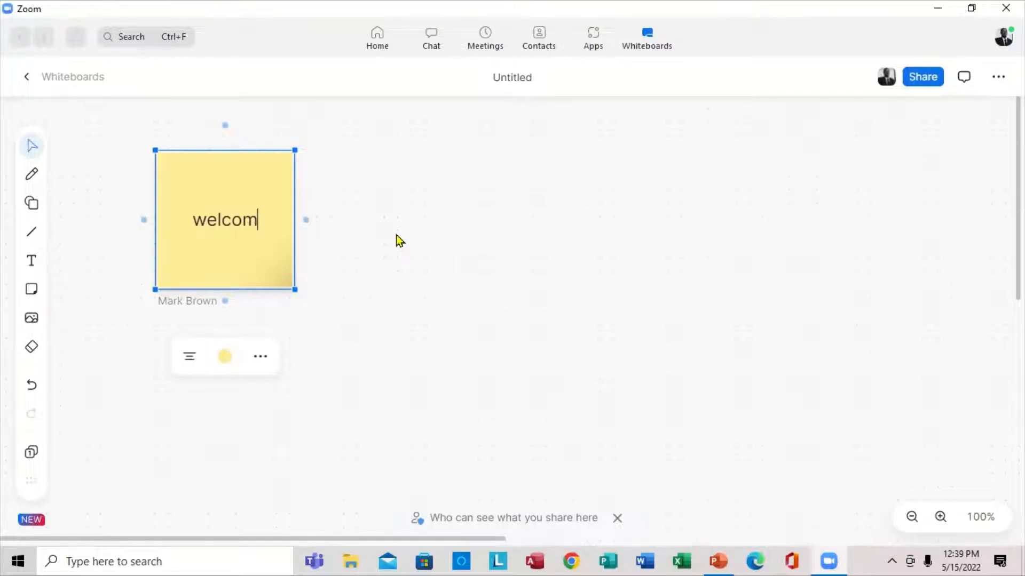
pyautogui.write('e to')
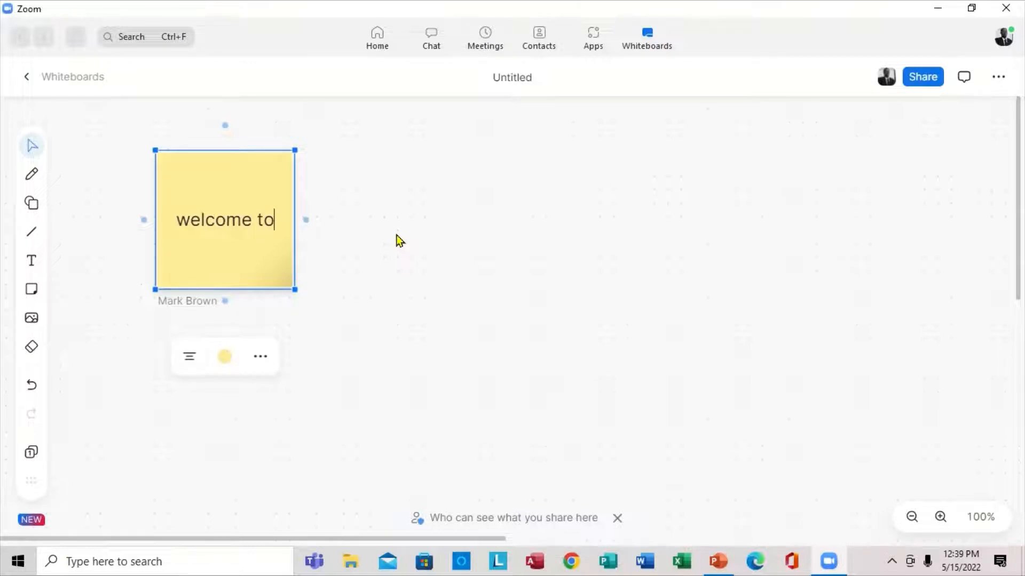
pyautogui.write(' zoo')
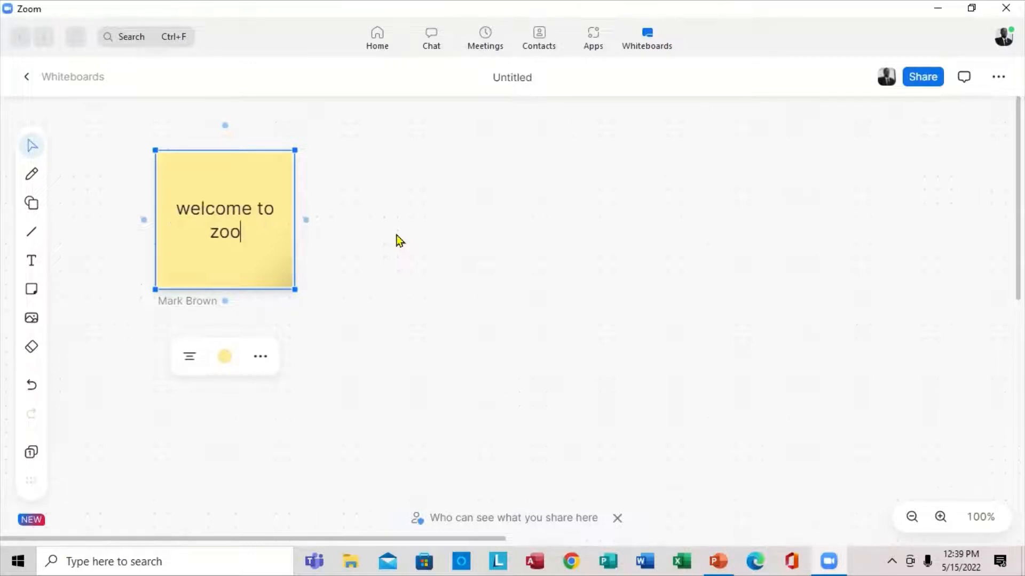
pyautogui.write('m')
pyautogui.click(399, 240)
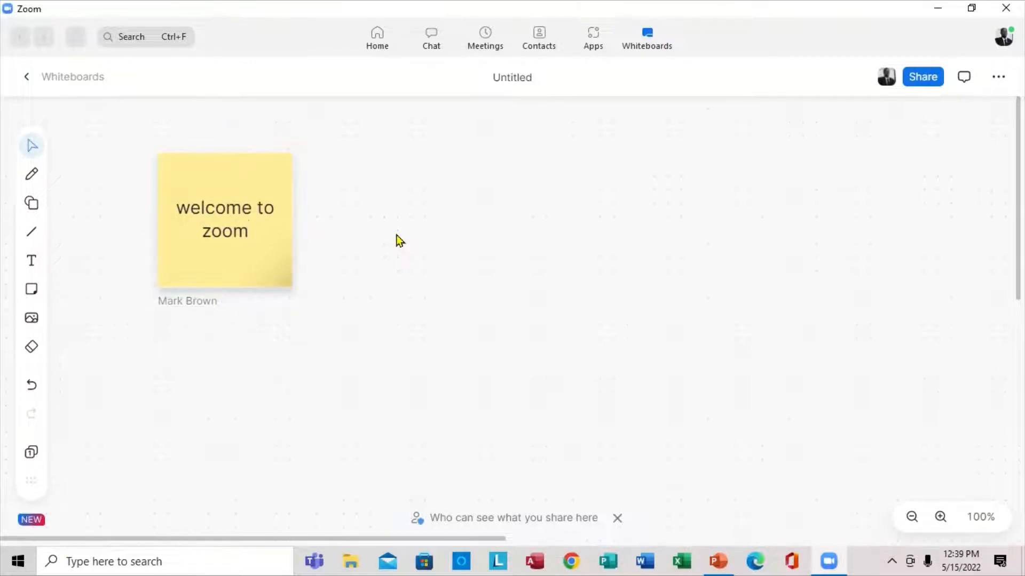
# - Move the "welcome to zoom" sticky note to the right and enlarge it slightly
pyautogui.click(234, 218)
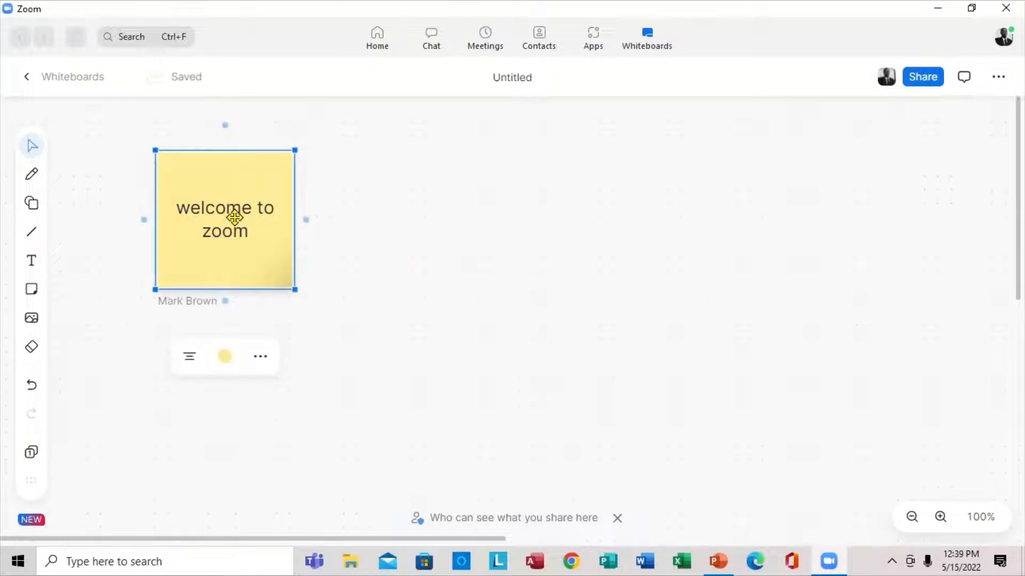
pyautogui.moveTo(235, 217); pyautogui.dragTo(402, 196)
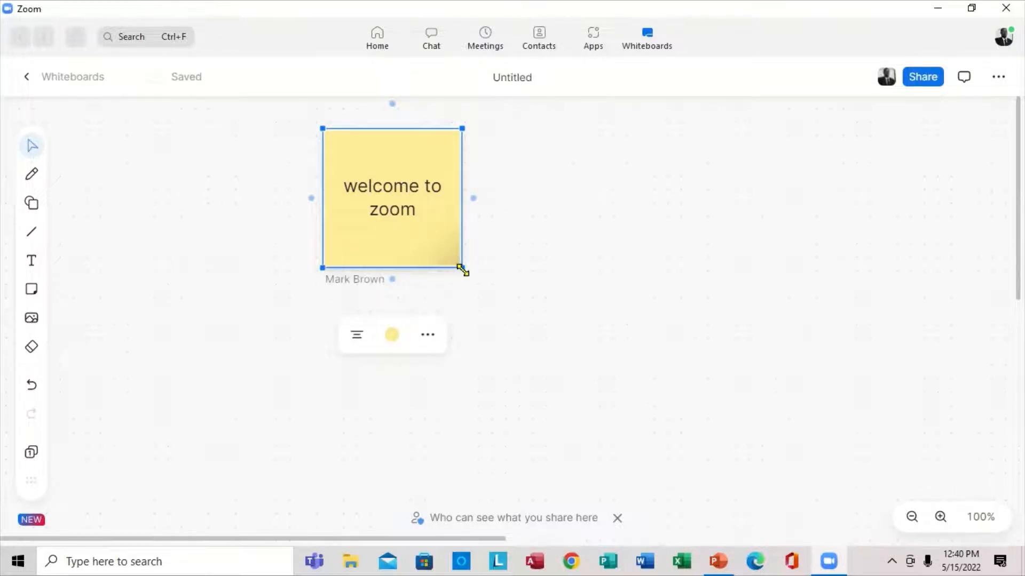
pyautogui.moveTo(461, 268); pyautogui.dragTo(502, 293)
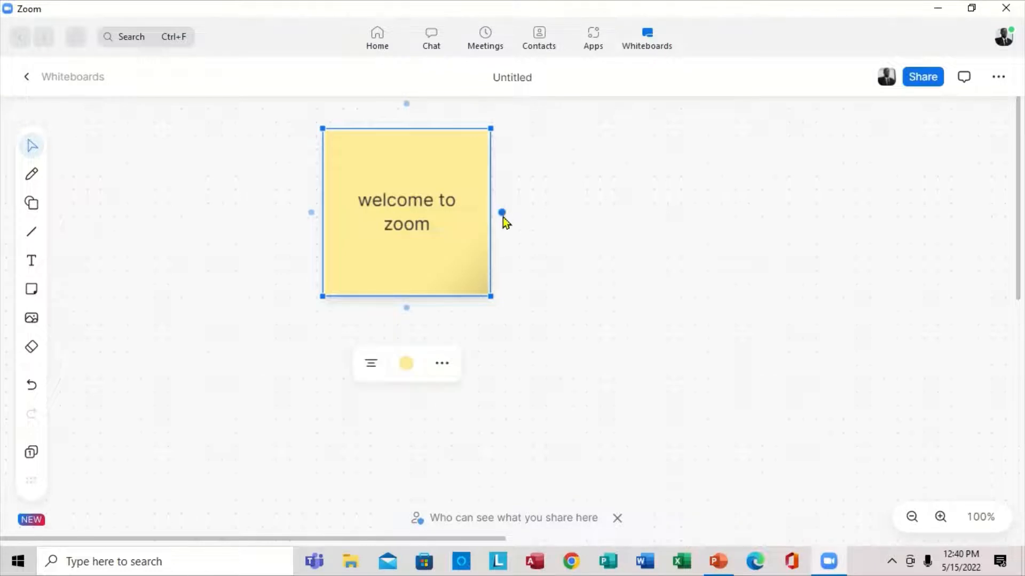
# - Create an arrow-connected copy of the sticky note to its right
pyautogui.moveTo(501, 213); pyautogui.dragTo(597, 213)
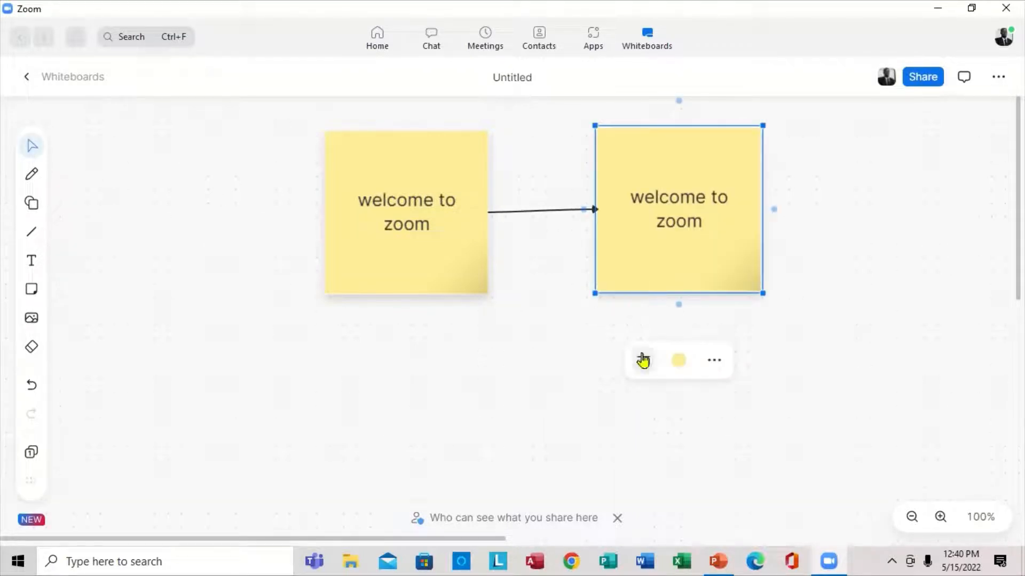
pyautogui.click(627, 366)
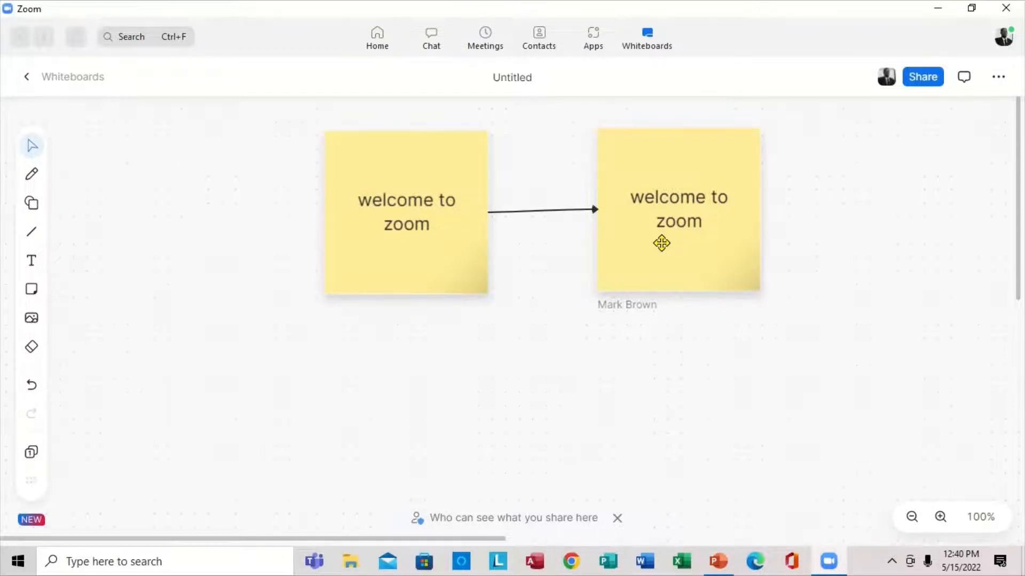
pyautogui.click(437, 202)
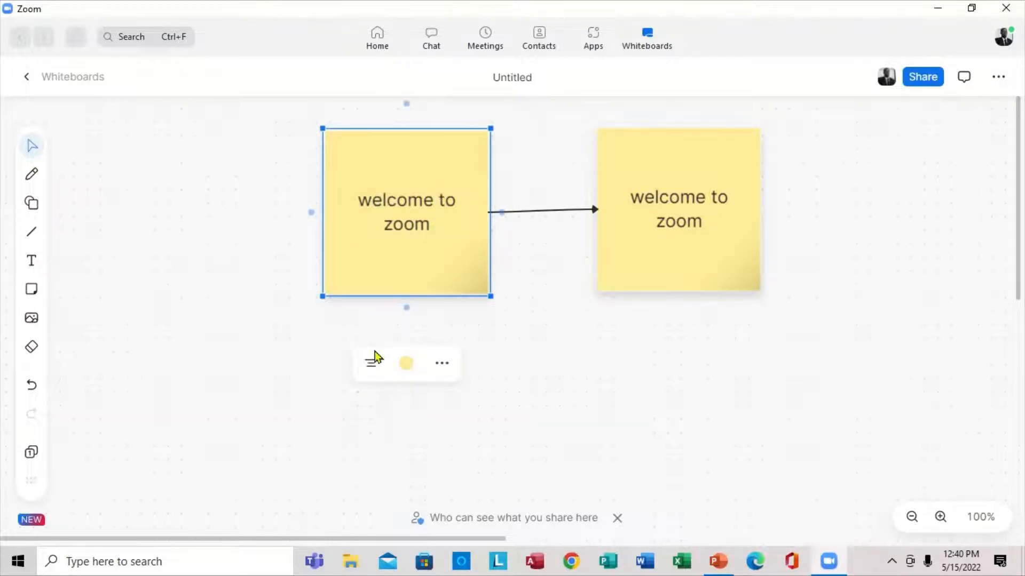
pyautogui.click(442, 365)
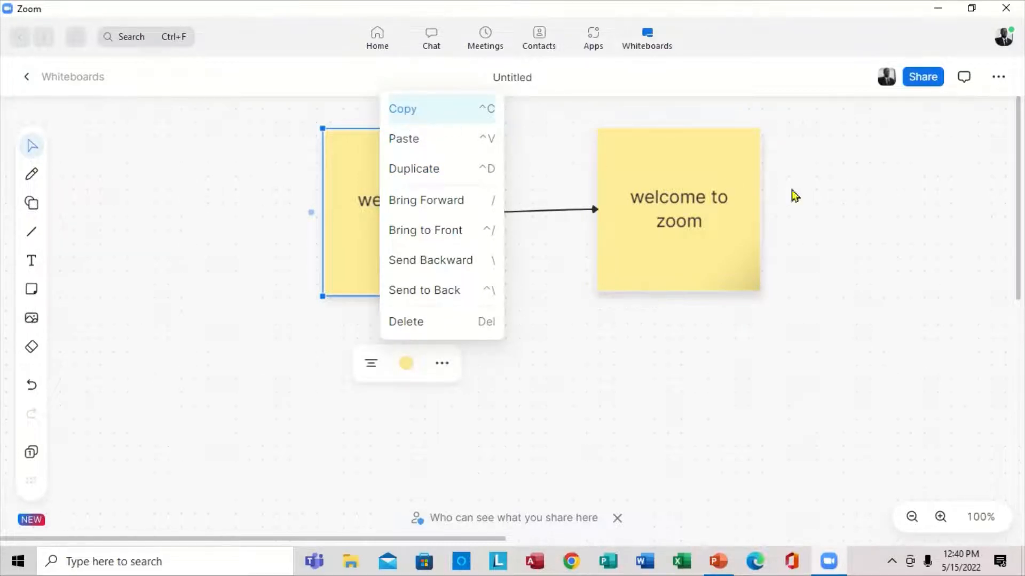
pyautogui.click(813, 195)
pyautogui.click(816, 201)
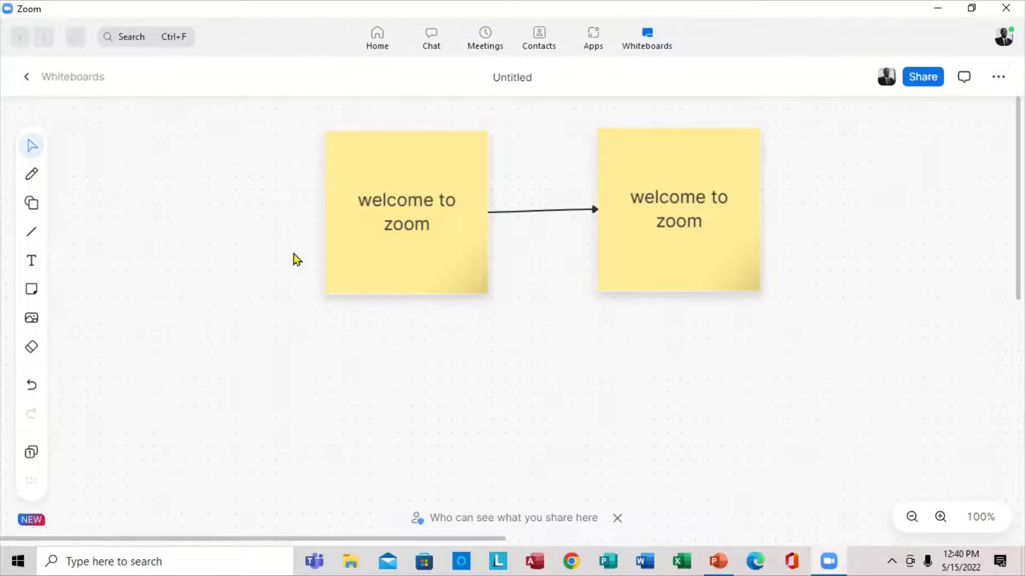
# - Paste a copy of the original sticky note, move it below and between the two notes, and delete that copy
pyautogui.click(419, 249)
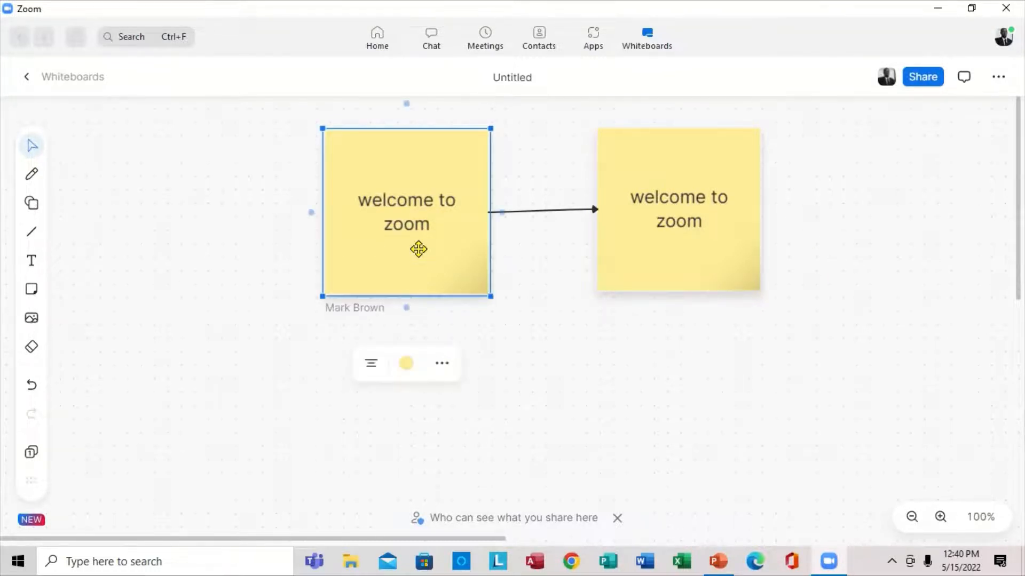
pyautogui.click(440, 365)
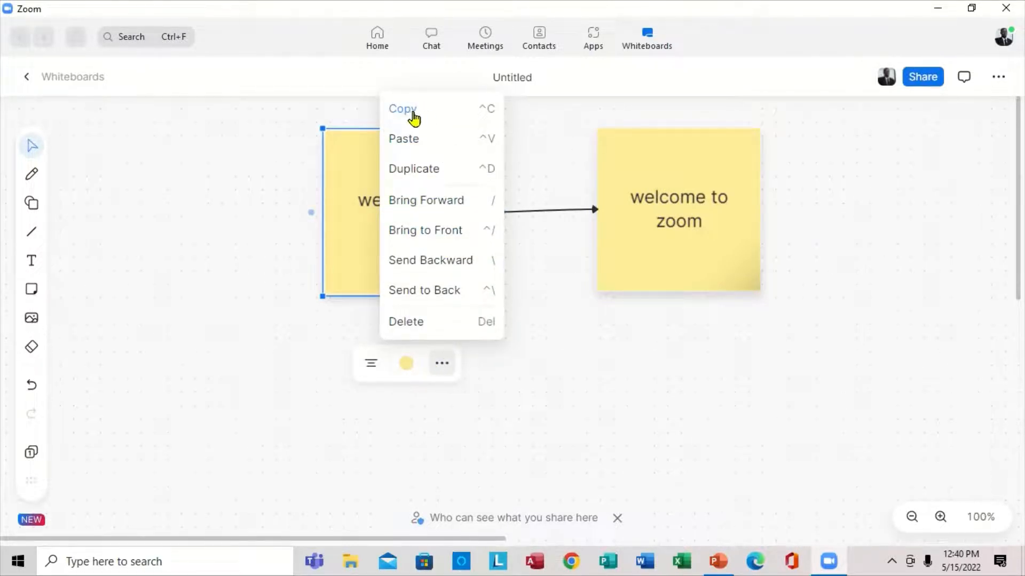
pyautogui.click(398, 143)
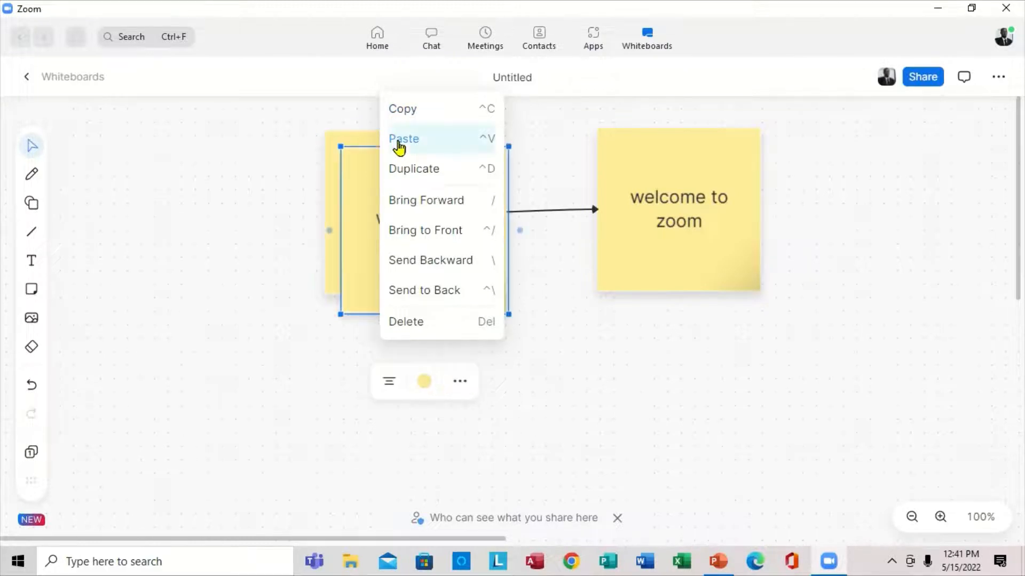
pyautogui.click(313, 313)
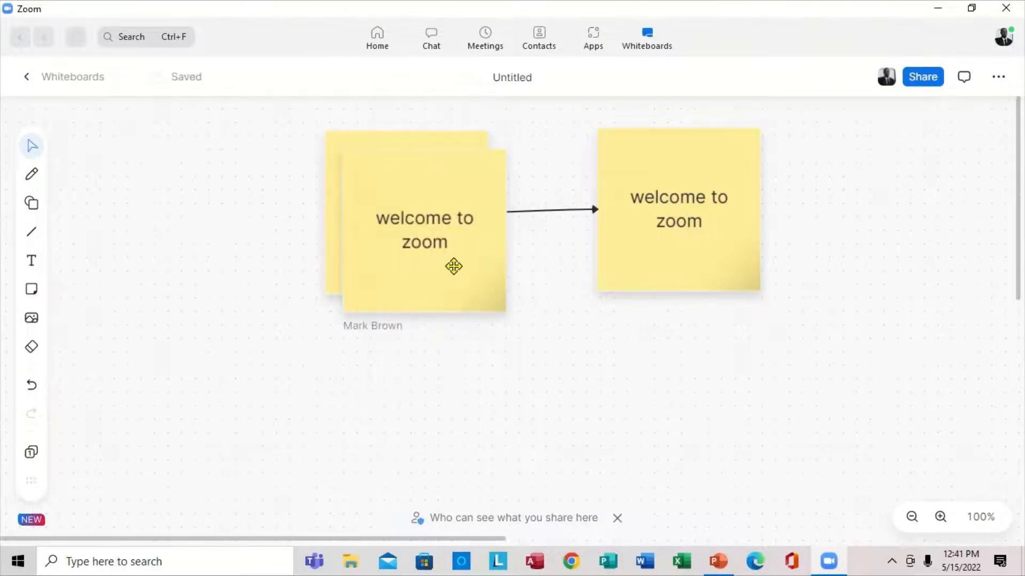
pyautogui.moveTo(462, 272); pyautogui.dragTo(587, 380)
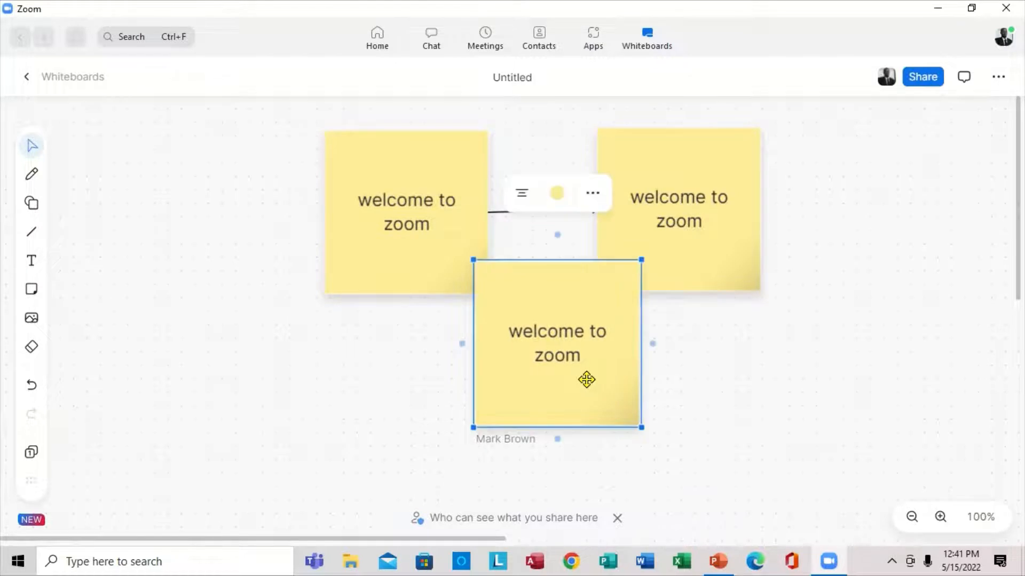
pyautogui.press('Delete')
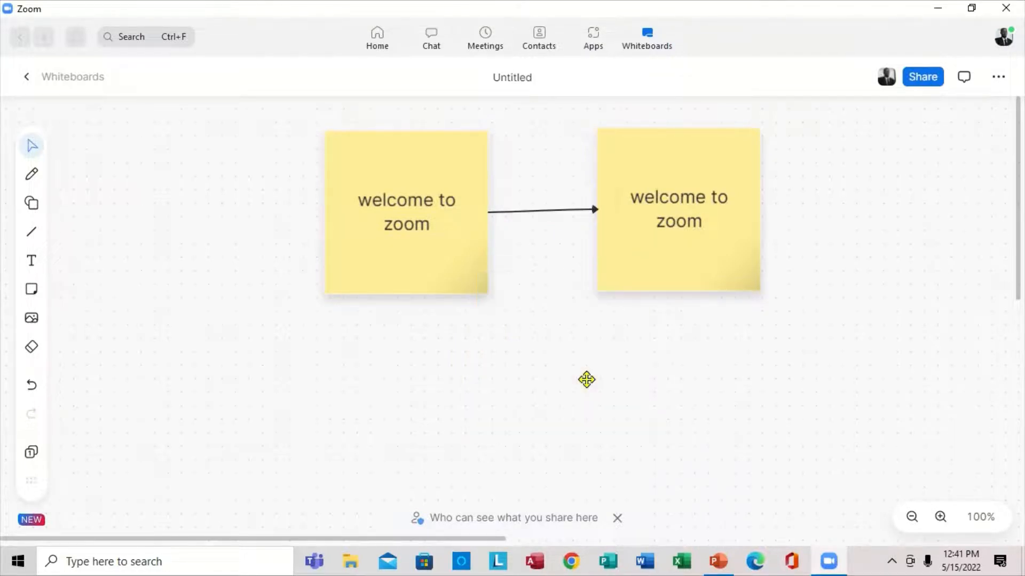
# - Add a circle to the right of the second sticky note and enter "greeting" inside it
pyautogui.click(34, 205)
pyautogui.click(70, 214)
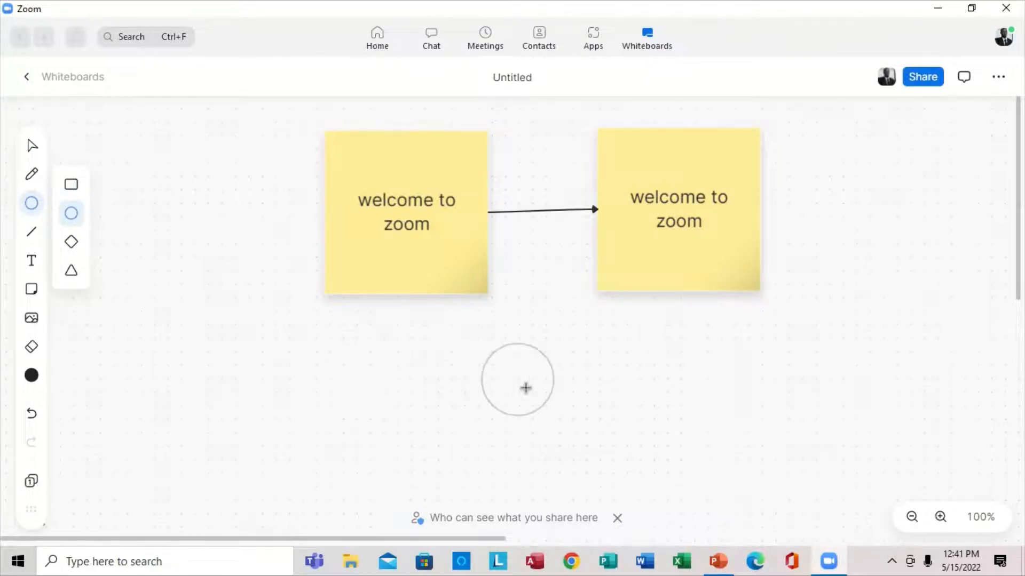
pyautogui.click(851, 223)
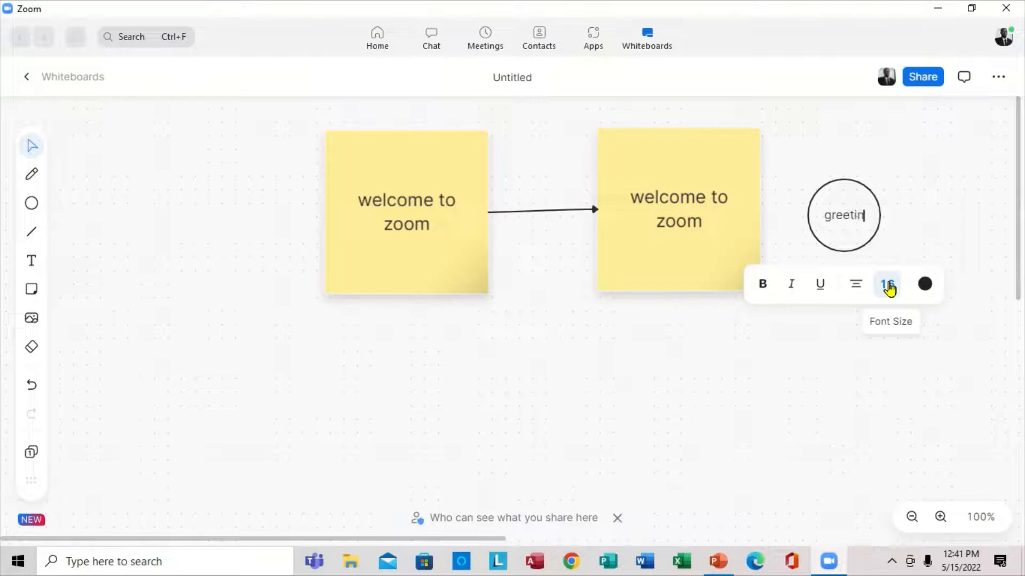
pyautogui.write('g')
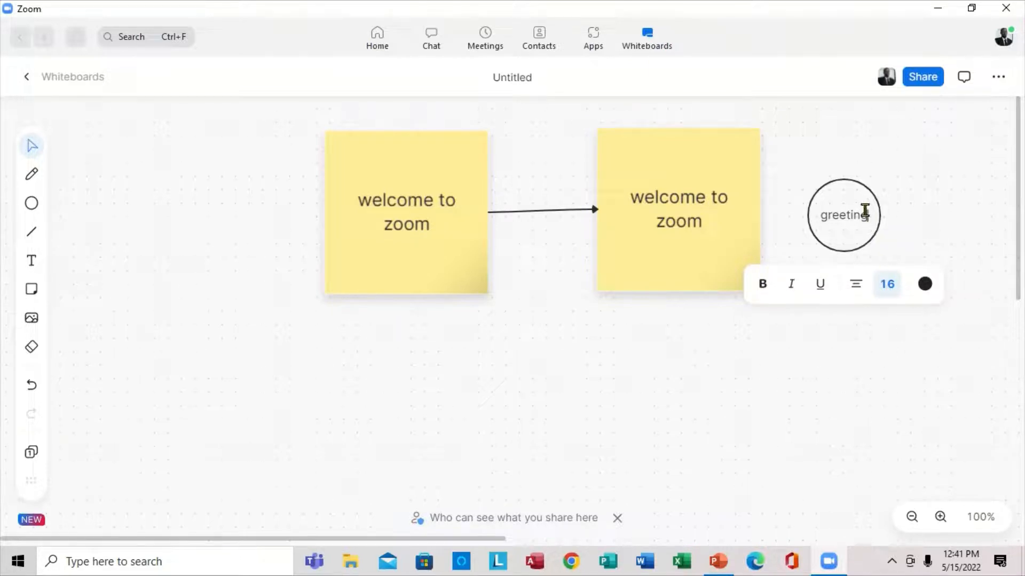
# - Try font size 48 on the circle's "greeting" text and set it back to 16
pyautogui.moveTo(865, 213); pyautogui.dragTo(817, 213)
pyautogui.click(887, 288)
pyautogui.click(887, 288)
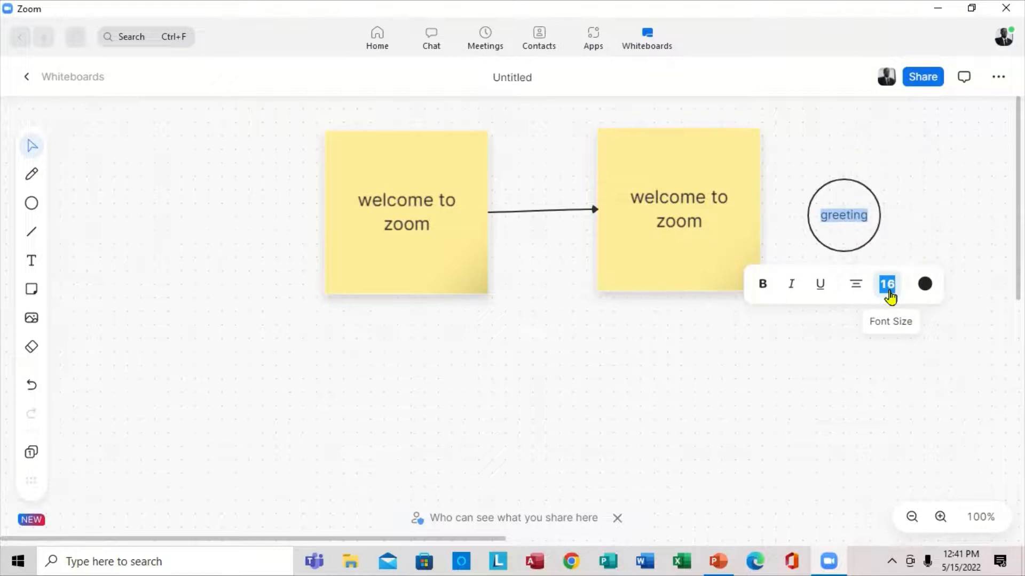
pyautogui.click(889, 297)
pyautogui.click(889, 296)
pyautogui.click(889, 296)
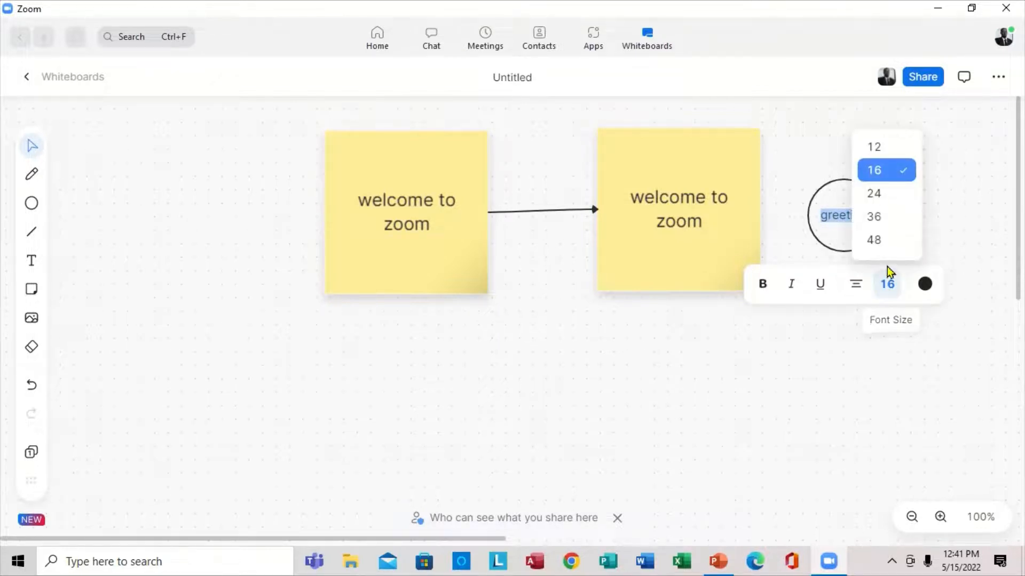
pyautogui.click(875, 241)
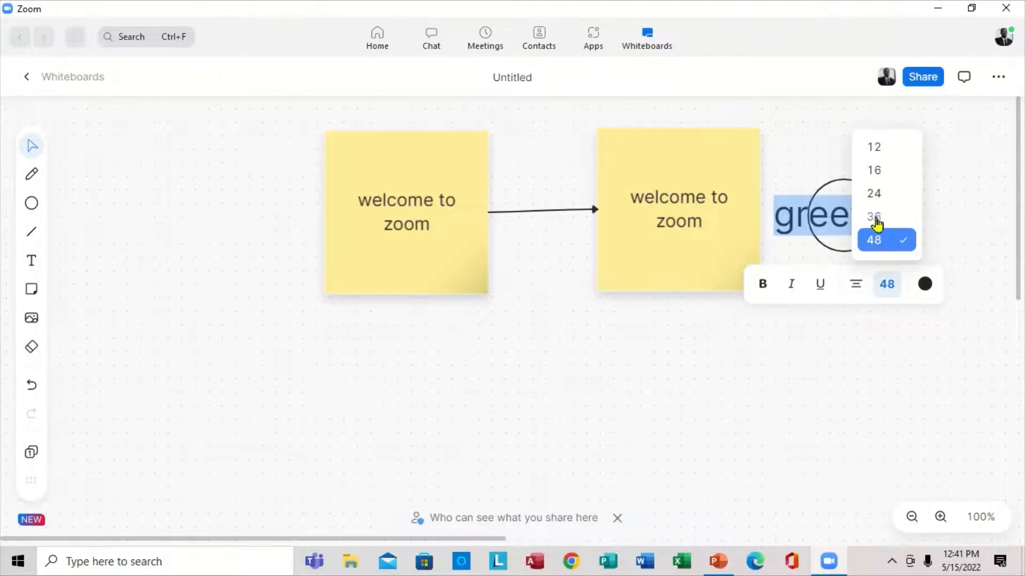
pyautogui.click(874, 174)
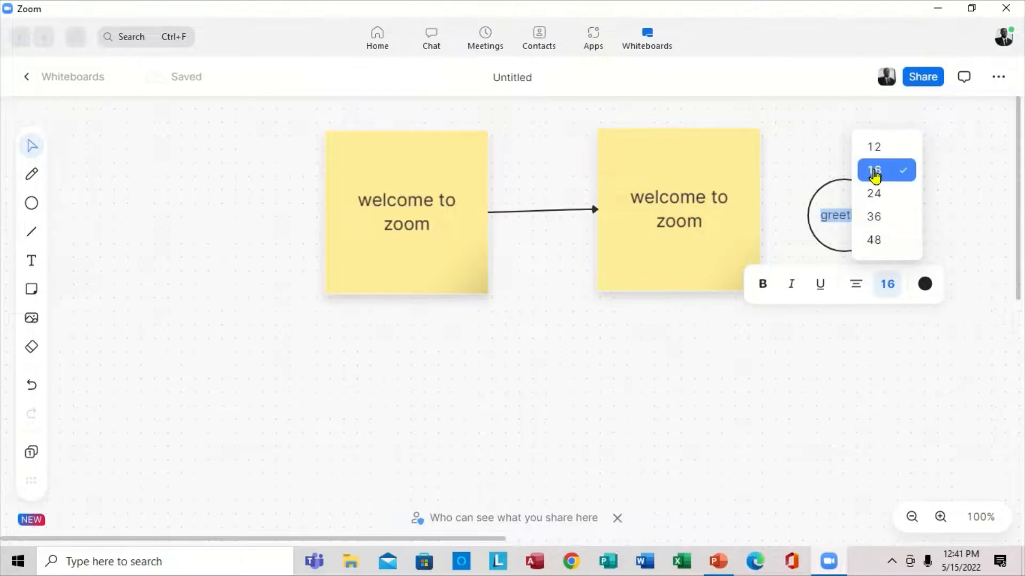
# - Change the color of the circle's "greeting" text to purple
pyautogui.click(925, 284)
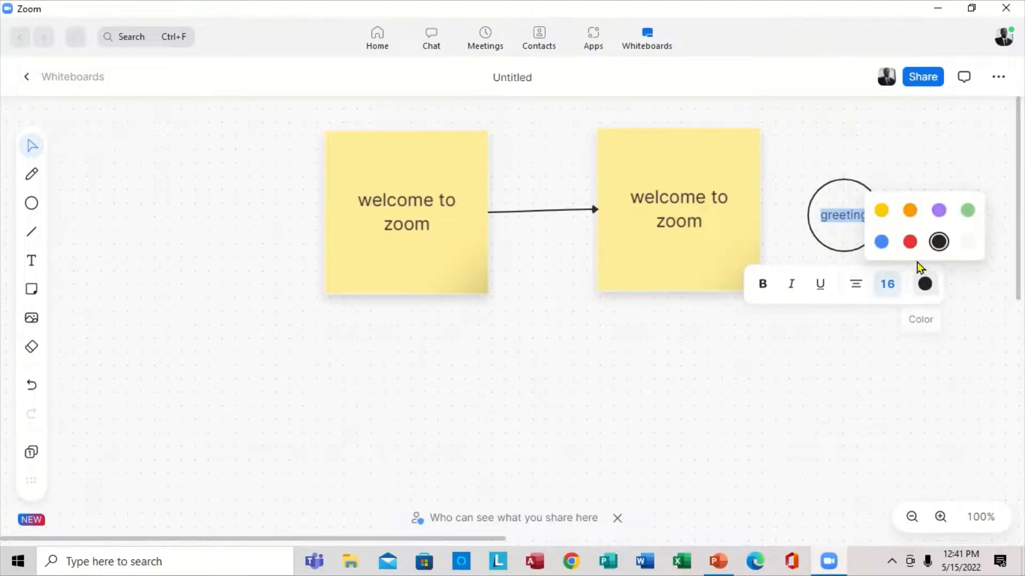
pyautogui.click(910, 243)
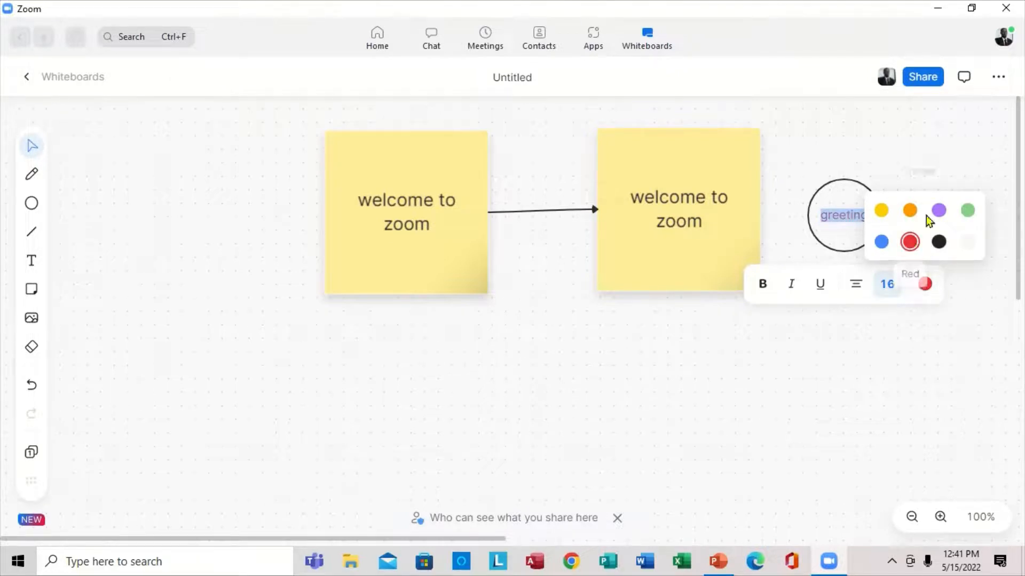
pyautogui.click(938, 210)
pyautogui.click(869, 314)
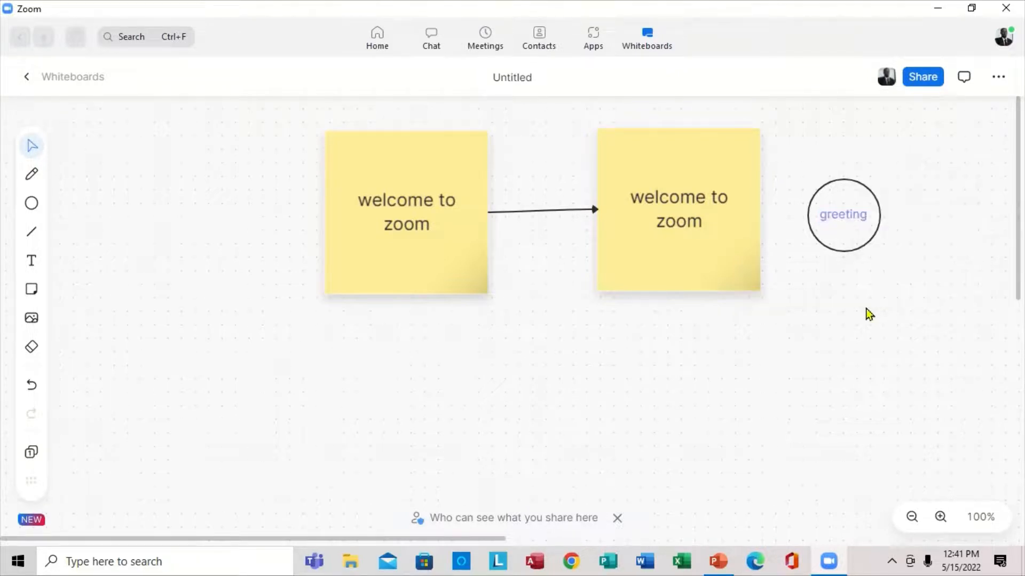
# - Add the text "welcome" below and to the left of the first sticky note, make it bold, and try an underline before removing it
pyautogui.click(32, 261)
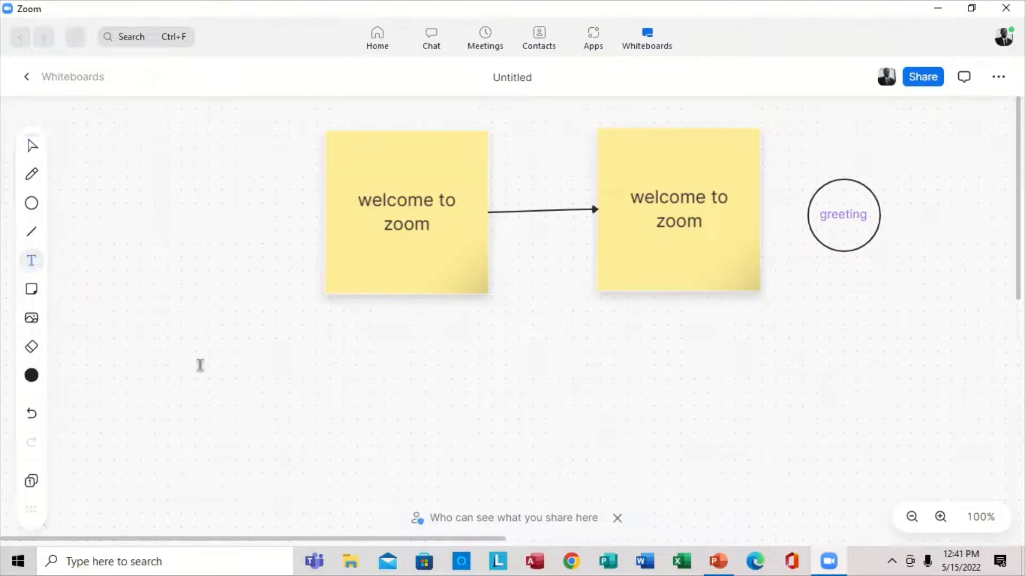
pyautogui.click(199, 368)
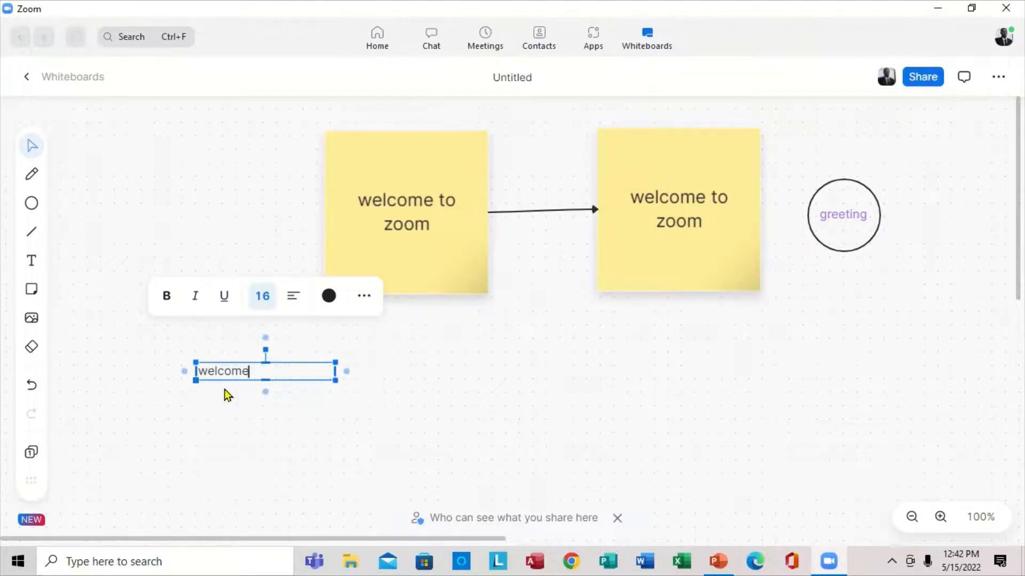
pyautogui.click(166, 297)
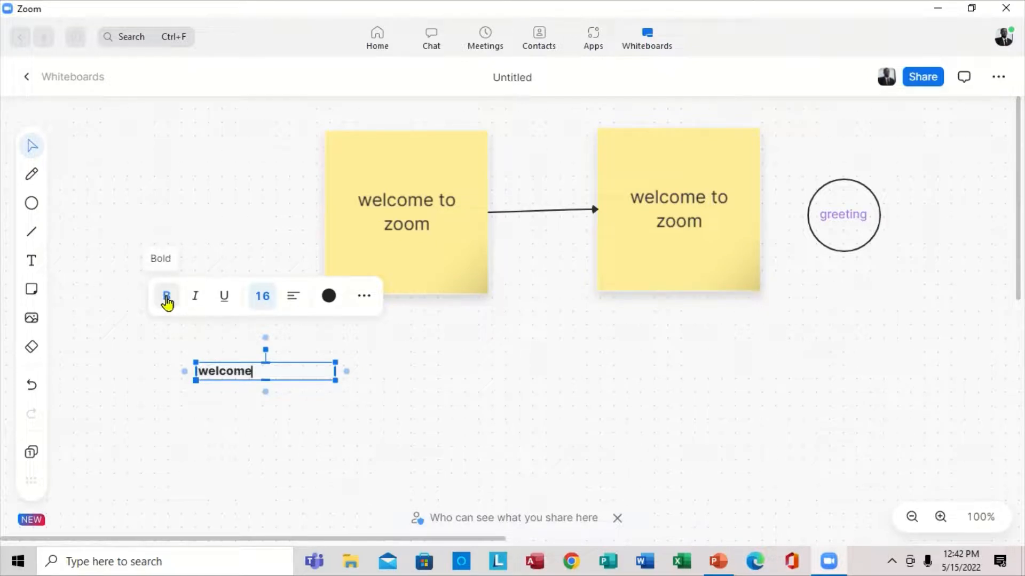
pyautogui.click(224, 302)
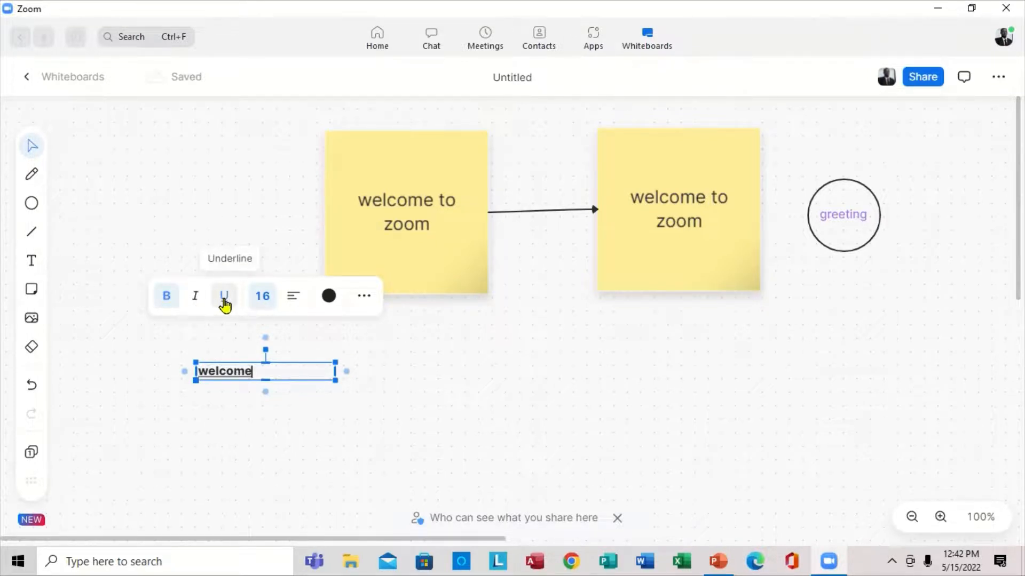
pyautogui.click(224, 303)
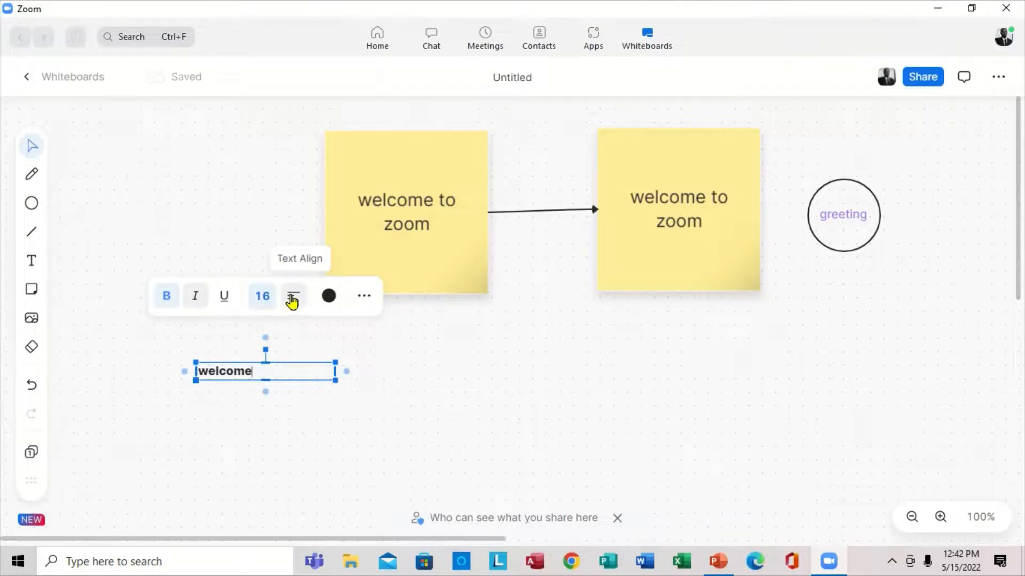
# - Change the color of the "welcome" text to red
pyautogui.click(329, 297)
pyautogui.click(314, 254)
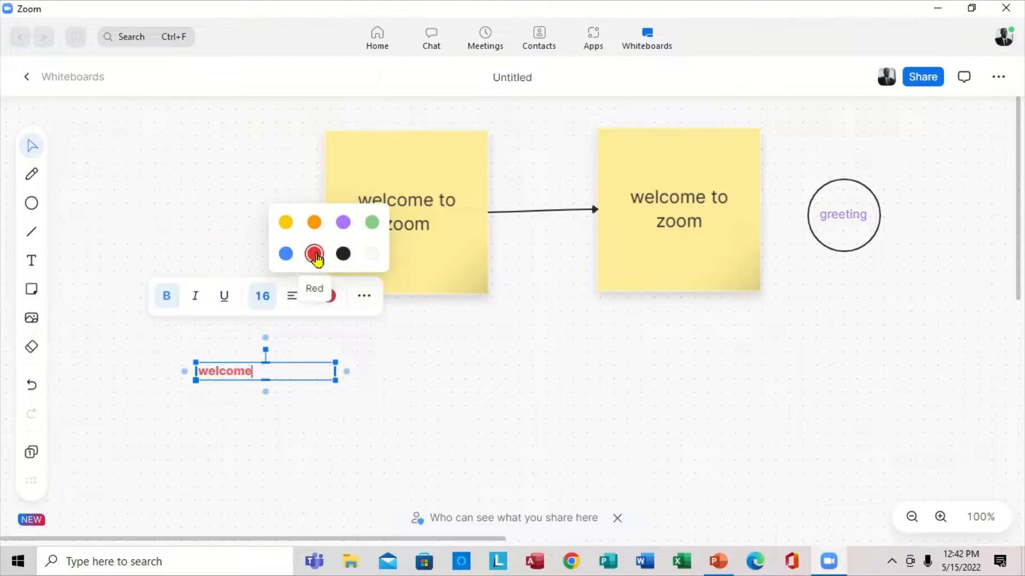
pyautogui.click(367, 302)
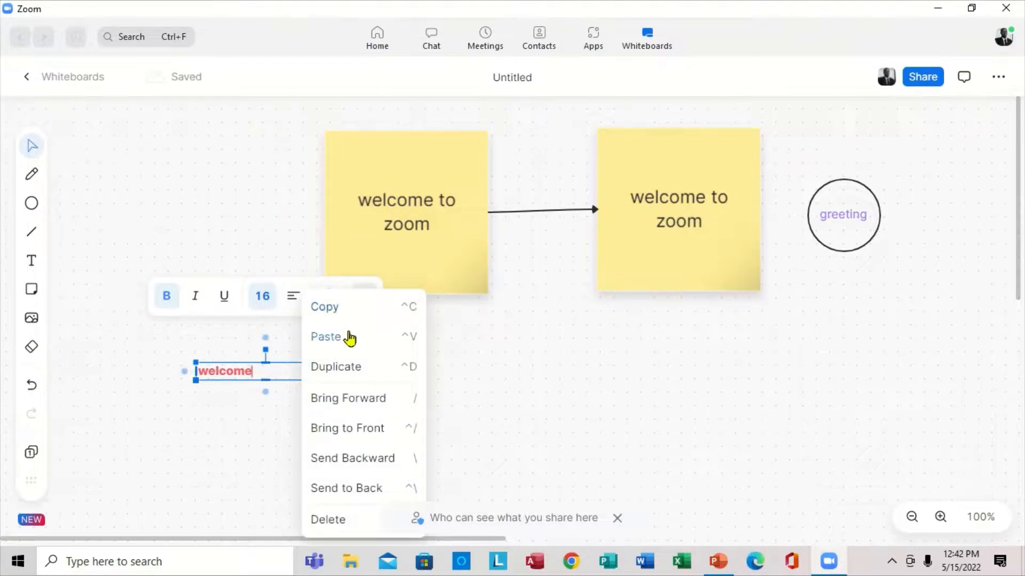
pyautogui.click(268, 435)
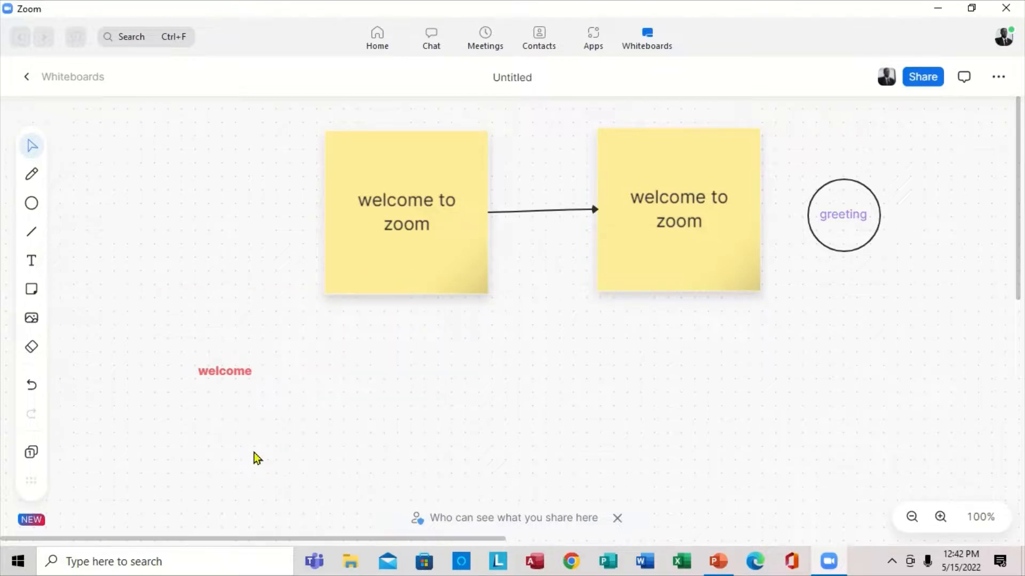
# - Move the red "welcome" text directly beneath the first sticky note and deselect it
pyautogui.click(228, 373)
pyautogui.moveTo(228, 372); pyautogui.dragTo(414, 331)
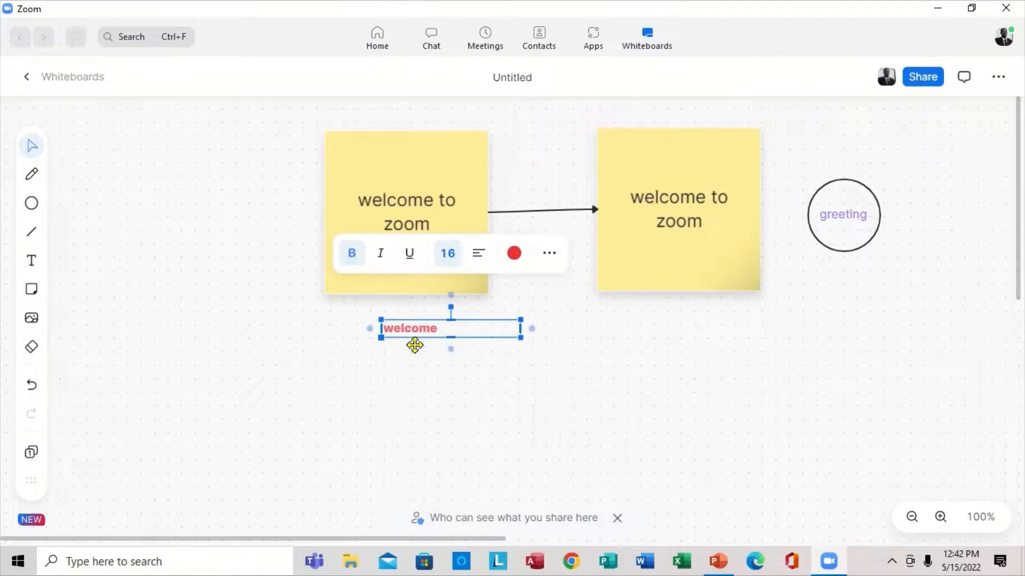
pyautogui.click(412, 383)
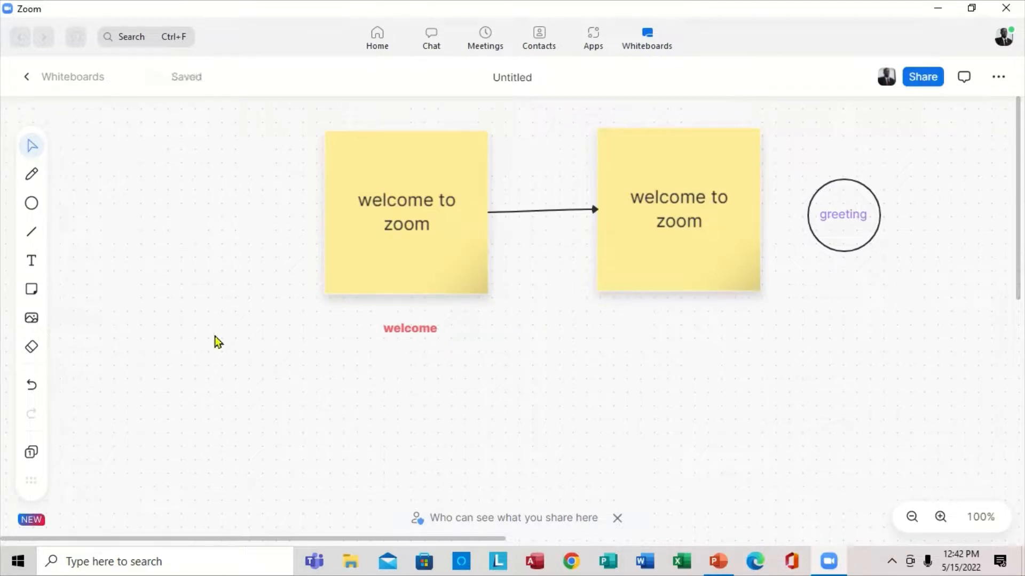
# - Insert the photo from the image-test subfolder of "all folder" on the Desktop into the whiteboard
pyautogui.click(32, 319)
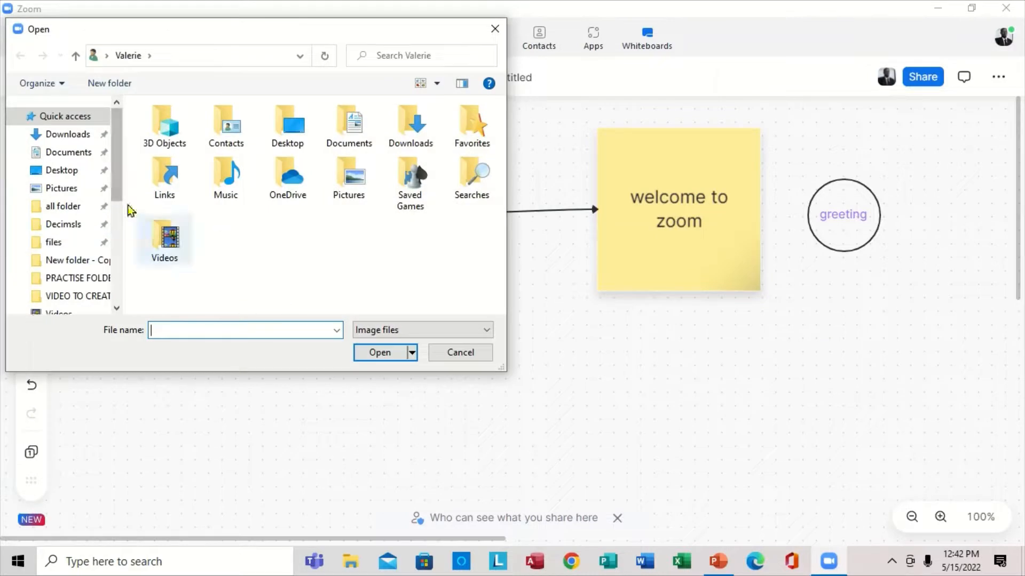
pyautogui.click(73, 176)
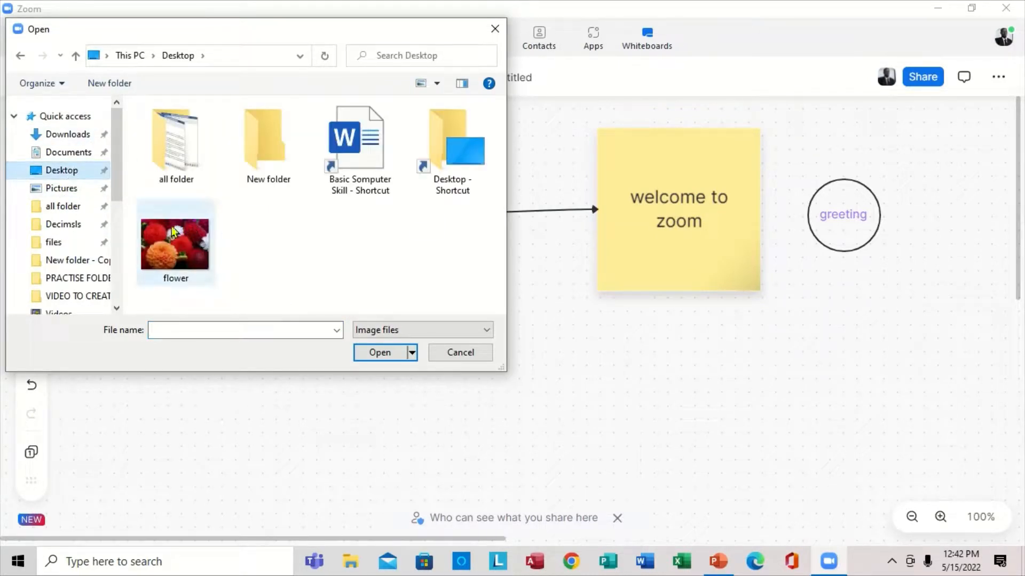
pyautogui.click(184, 249)
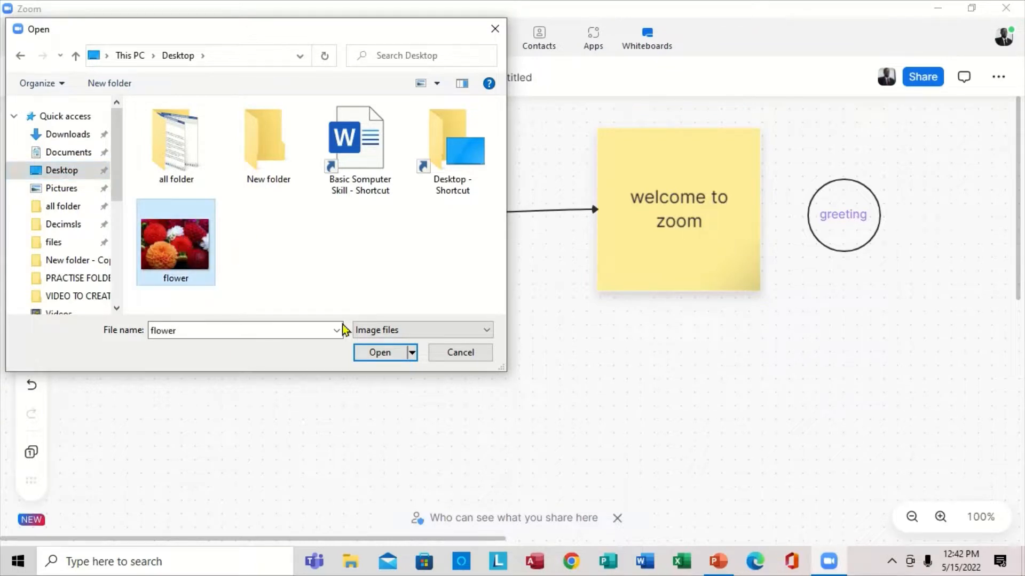
pyautogui.click(185, 159)
pyautogui.click(380, 353)
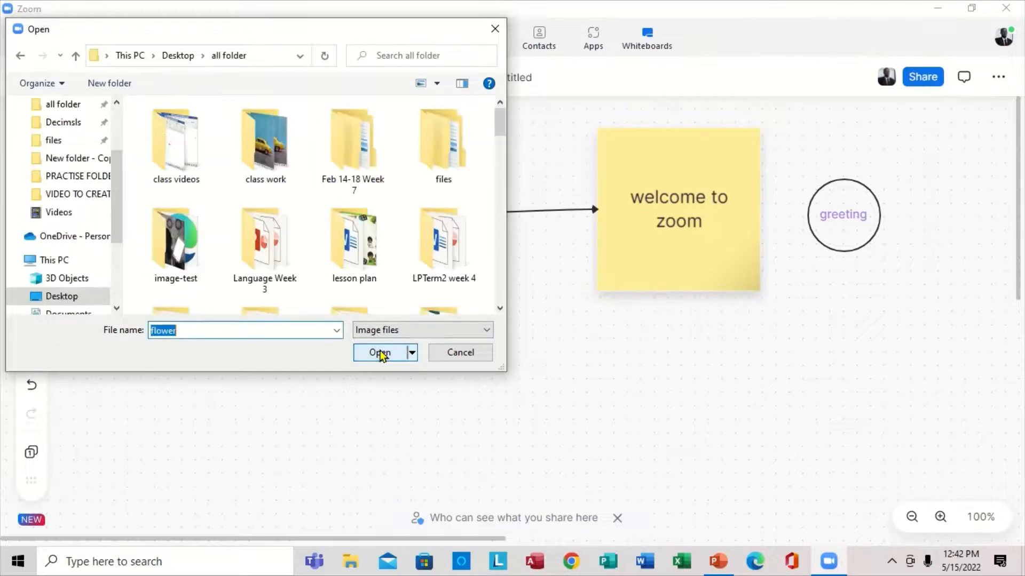
pyautogui.click(208, 260)
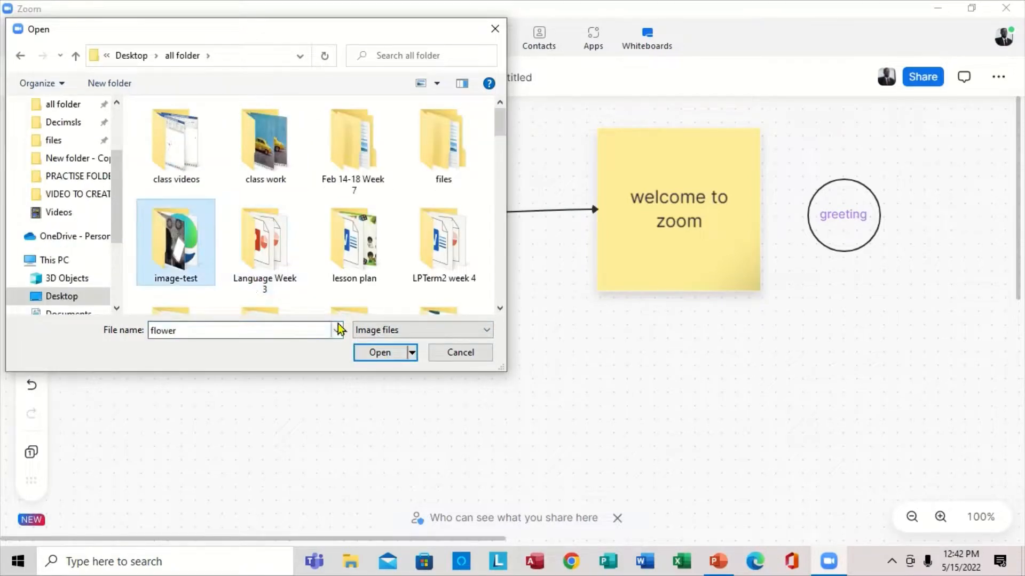
pyautogui.click(375, 355)
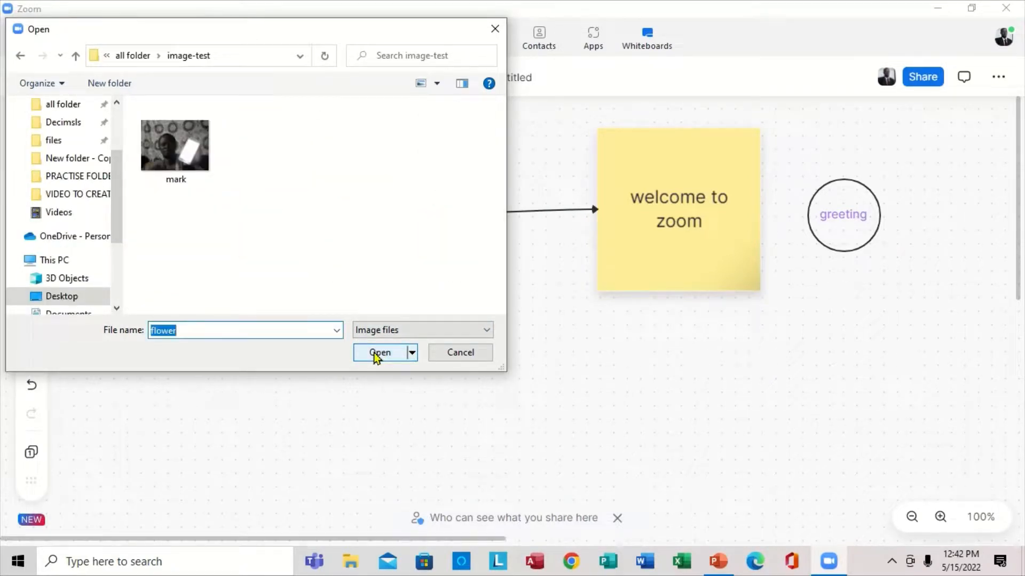
pyautogui.click(194, 177)
pyautogui.click(381, 352)
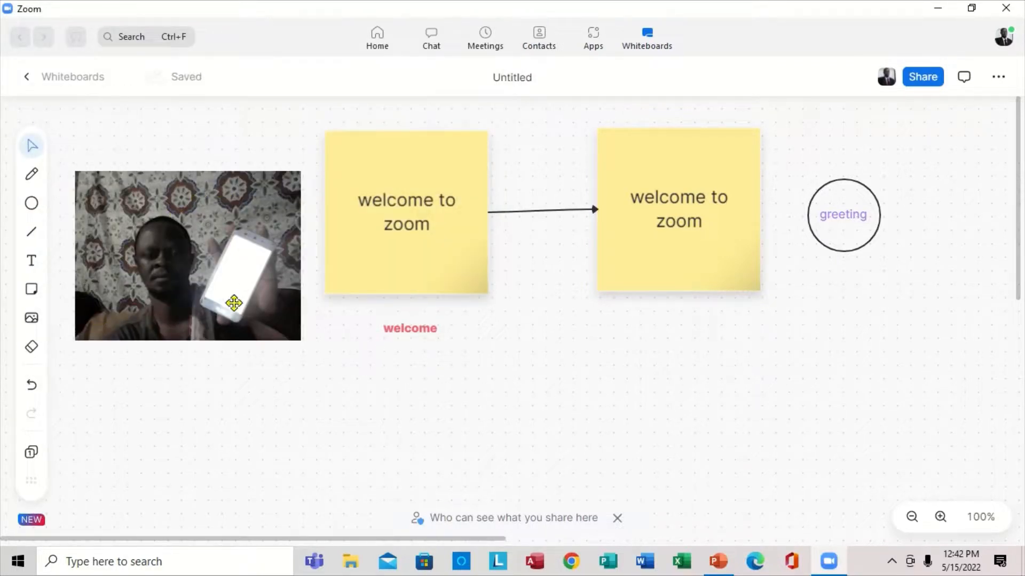
# - Move the photo below and between the two sticky notes and shrink it to about two thirds of its size
pyautogui.moveTo(208, 258); pyautogui.dragTo(593, 401)
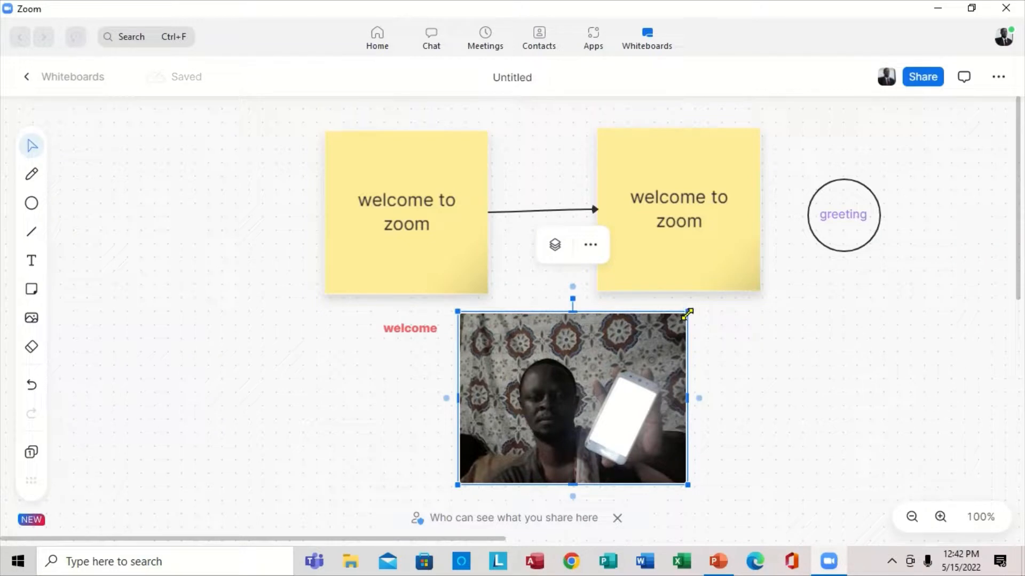
pyautogui.moveTo(687, 312); pyautogui.dragTo(612, 367)
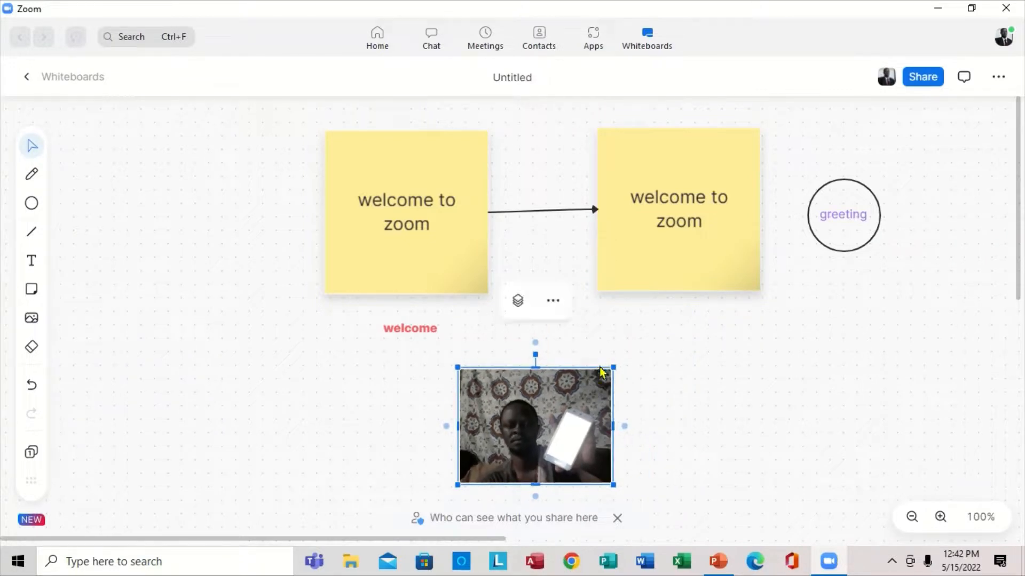
pyautogui.click(553, 302)
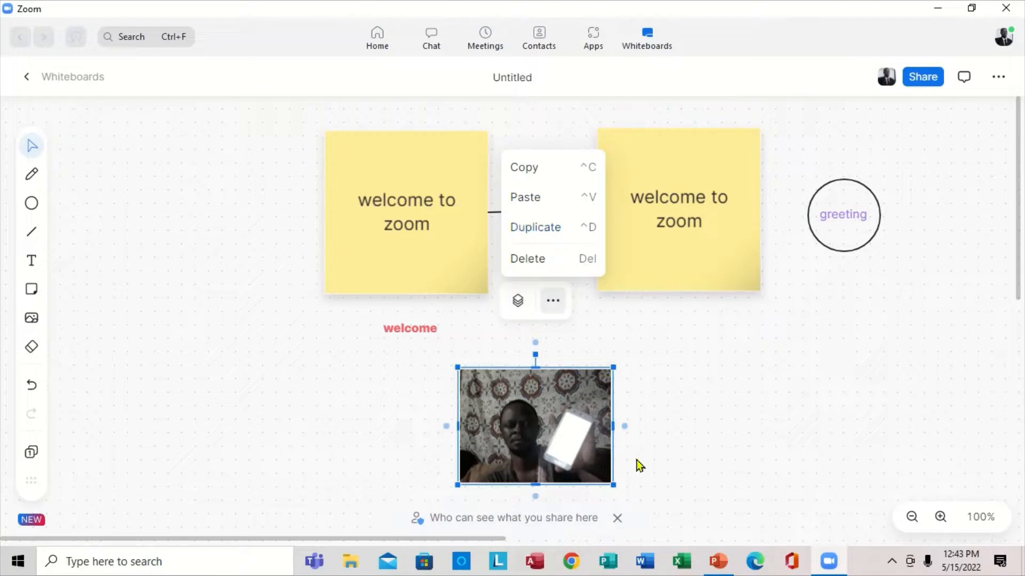
pyautogui.click(692, 435)
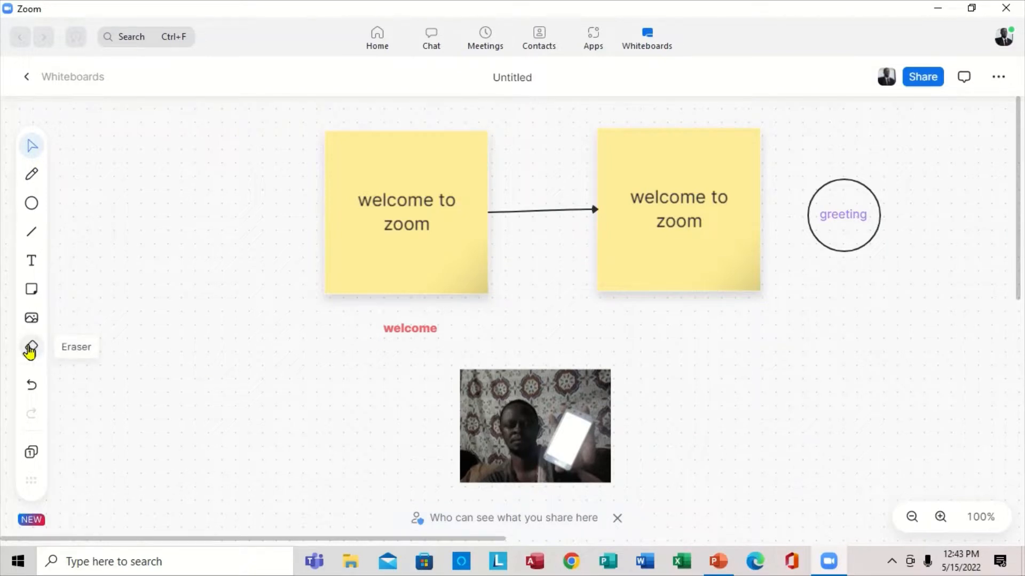
# - Draw a freehand squiggle beside the first sticky note and handwrite a sum of two fractions beneath it, starting with 1/2
pyautogui.click(31, 177)
pyautogui.moveTo(148, 187)
pyautogui.mouseDown()
pyautogui.moveTo(167, 227)
pyautogui.moveTo(194, 196)
pyautogui.moveTo(229, 271)
pyautogui.mouseUp()
pyautogui.moveTo(156, 308)
pyautogui.mouseDown()
pyautogui.moveTo(158, 352)
pyautogui.moveTo(143, 357)
pyautogui.moveTo(179, 356)
pyautogui.mouseUp()
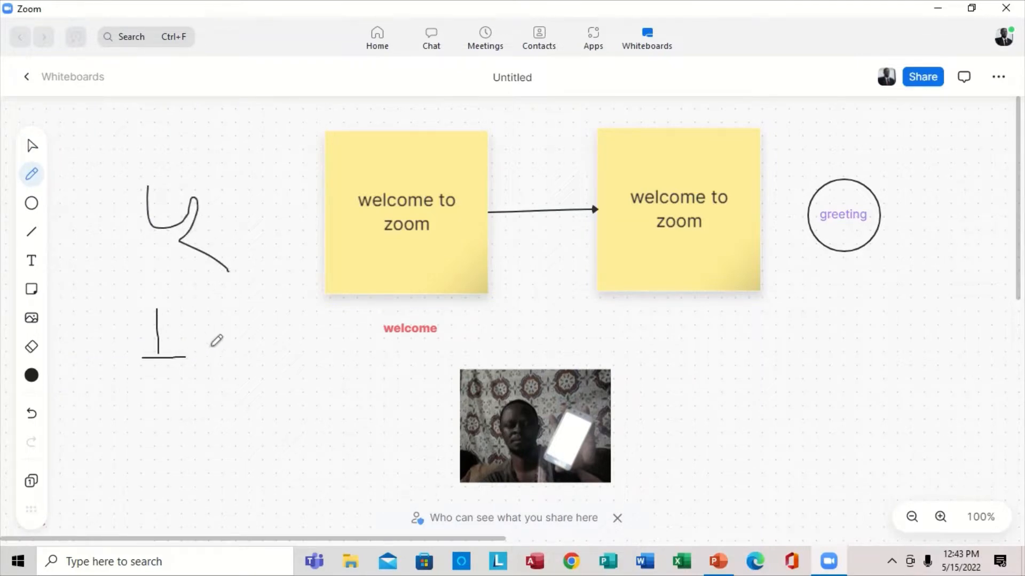
pyautogui.moveTo(148, 377)
pyautogui.mouseDown()
pyautogui.moveTo(158, 412)
pyautogui.moveTo(198, 407)
pyautogui.mouseUp()
pyautogui.moveTo(219, 337)
pyautogui.mouseDown()
pyautogui.moveTo(220, 384)
pyautogui.moveTo(198, 359)
pyautogui.moveTo(243, 359)
pyautogui.moveTo(298, 293)
pyautogui.mouseUp()
pyautogui.click(280, 321)
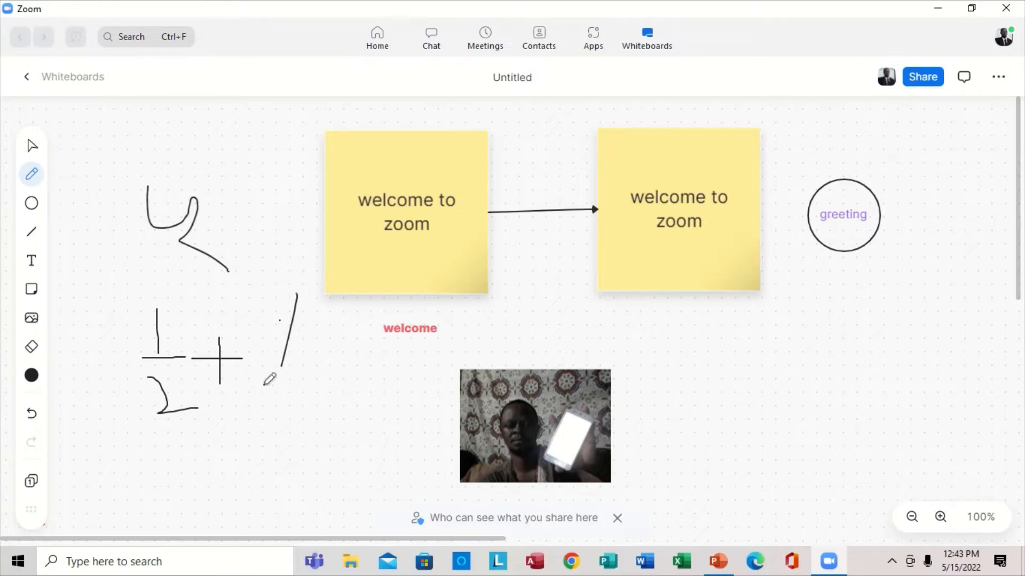
pyautogui.moveTo(263, 384)
pyautogui.mouseDown()
pyautogui.moveTo(313, 384)
pyautogui.moveTo(286, 418)
pyautogui.mouseUp()
# - Erase the handwritten squiggle and fraction strokes beside the first sticky note
pyautogui.click(32, 348)
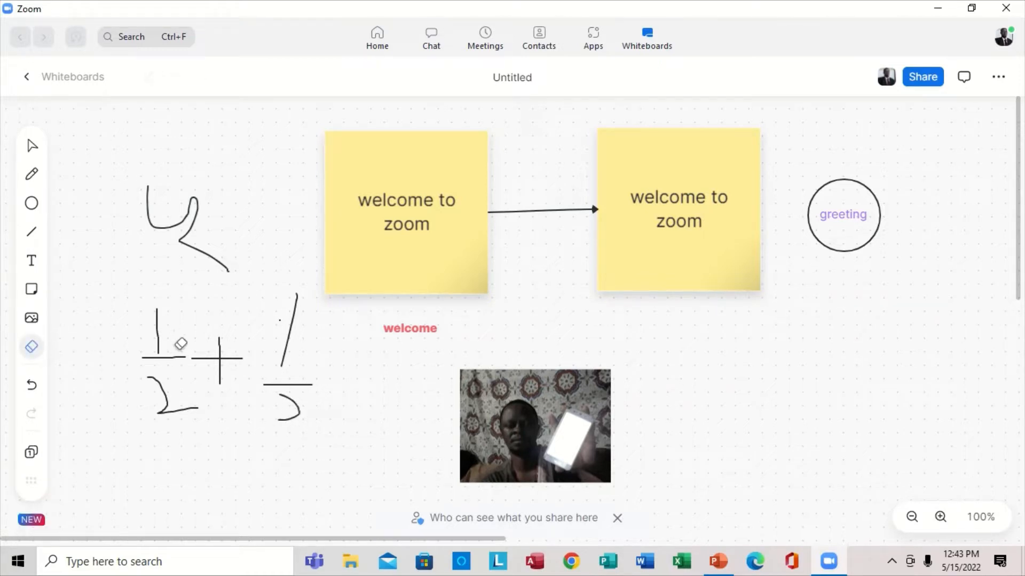
pyautogui.moveTo(178, 344)
pyautogui.mouseDown()
pyautogui.moveTo(142, 339)
pyautogui.moveTo(140, 358)
pyautogui.moveTo(193, 354)
pyautogui.moveTo(179, 395)
pyautogui.moveTo(158, 339)
pyautogui.moveTo(188, 333)
pyautogui.moveTo(254, 366)
pyautogui.moveTo(212, 373)
pyautogui.moveTo(312, 347)
pyautogui.moveTo(287, 326)
pyautogui.moveTo(298, 411)
pyautogui.moveTo(338, 395)
pyautogui.mouseUp()
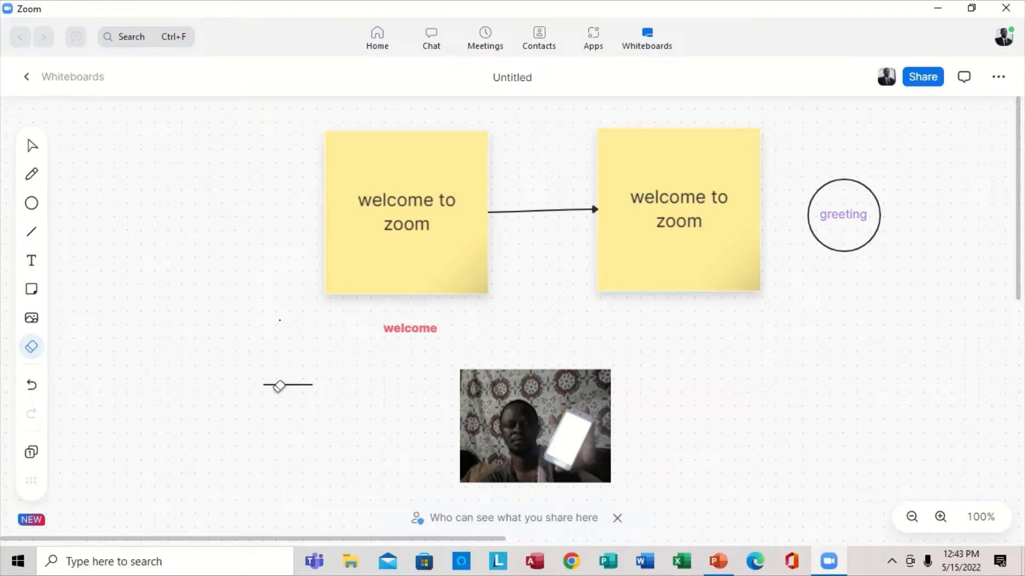
pyautogui.click(301, 380)
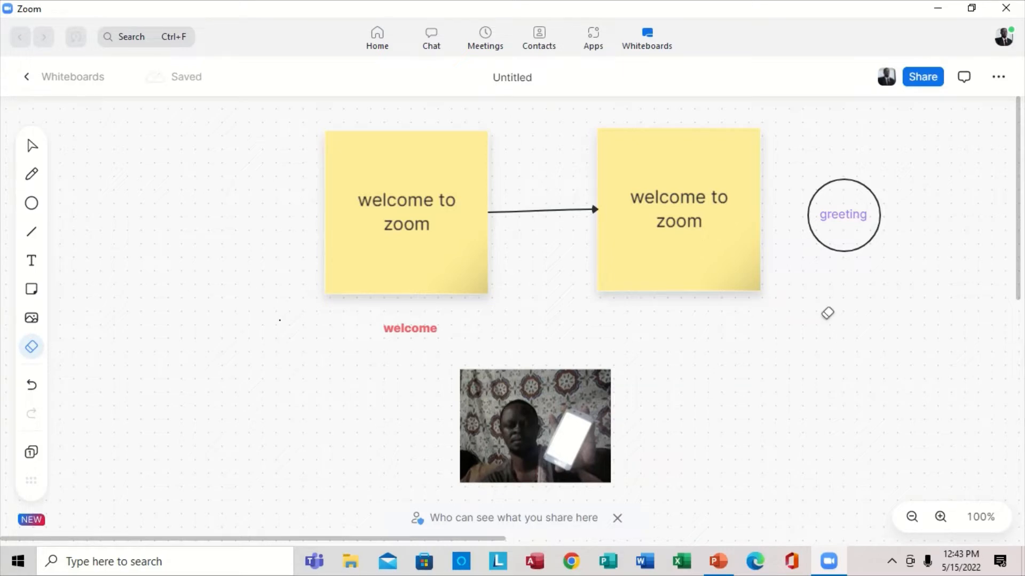
# - Open the whiteboard's sharing settings, set the invitee role to Viewer, and close them without sending an invitation
pyautogui.click(920, 78)
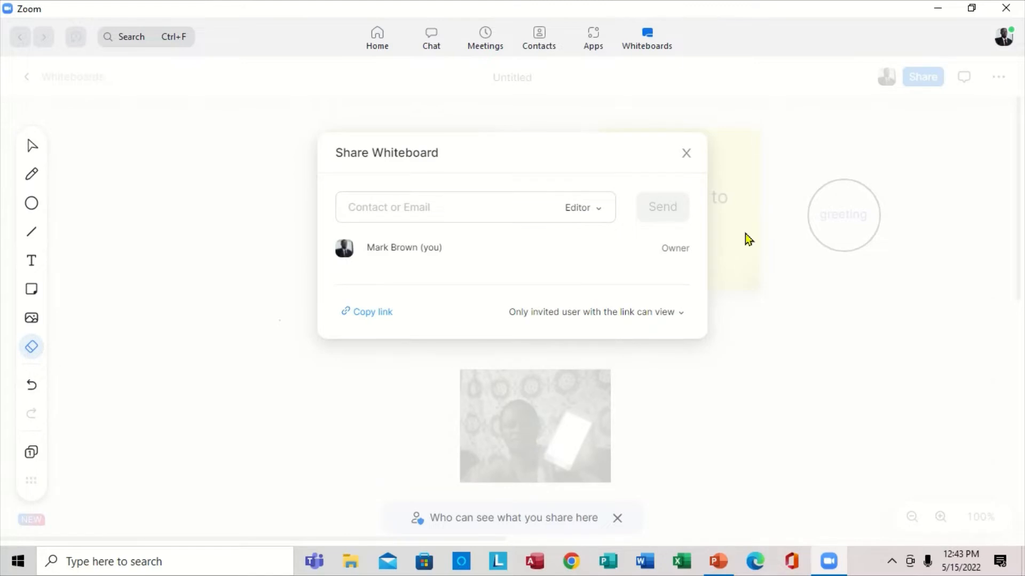
pyautogui.click(587, 201)
pyautogui.click(599, 209)
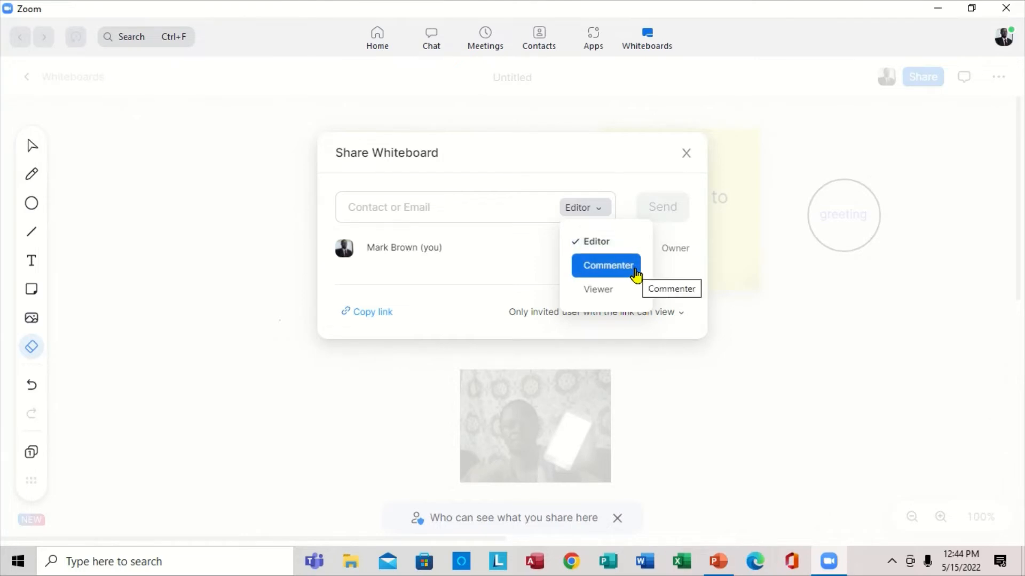
pyautogui.click(610, 288)
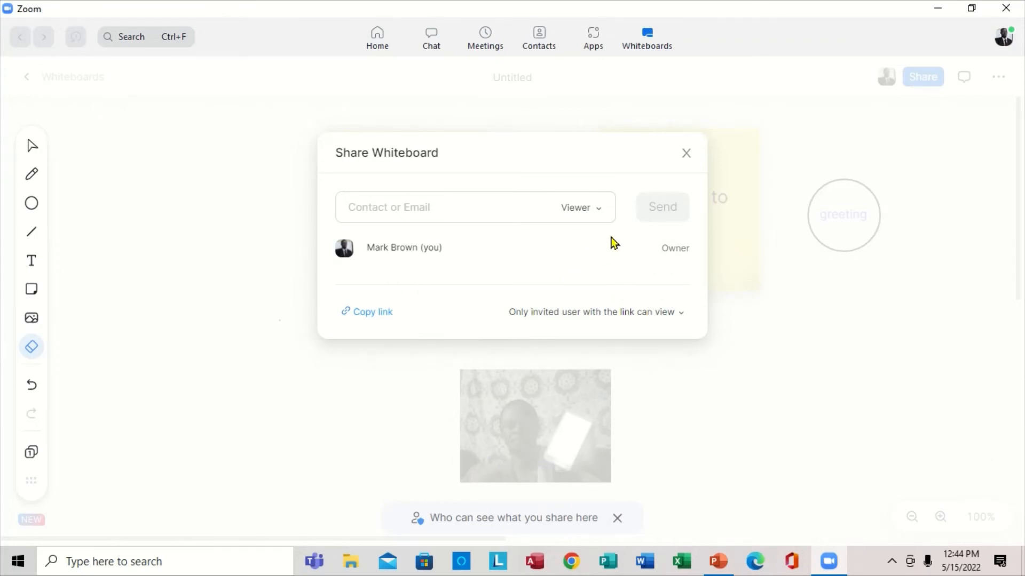
pyautogui.click(686, 154)
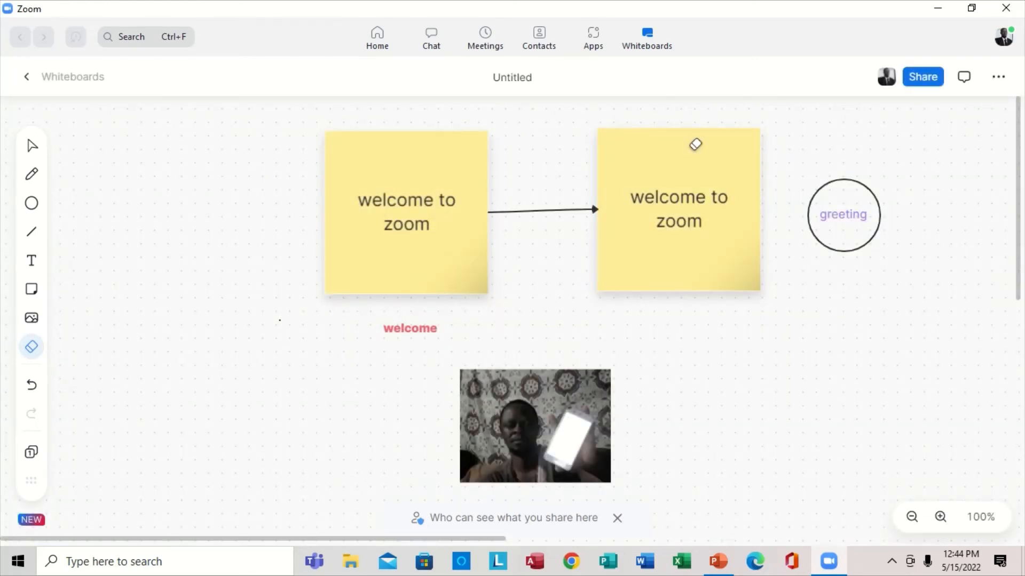